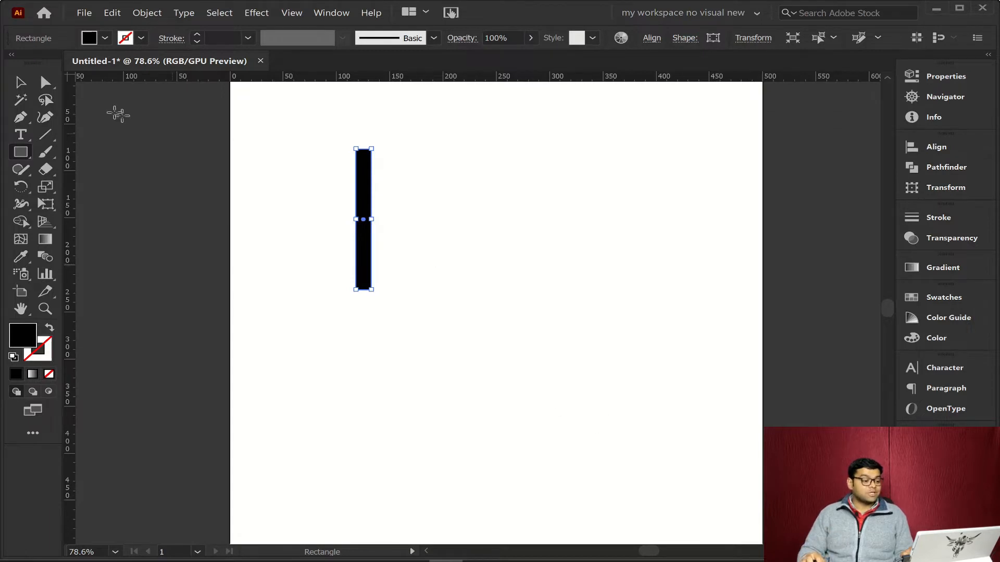
Step: Rotate the black bar freehand around its centre several times and move it to the middle of the artboard
left_click(21, 82)
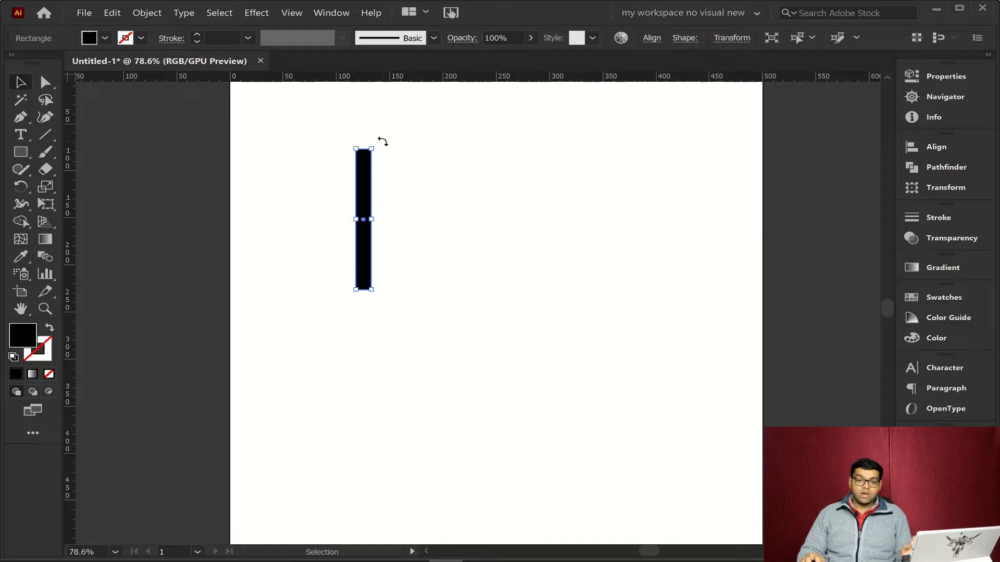
left_click_drag(382, 141, 422, 191)
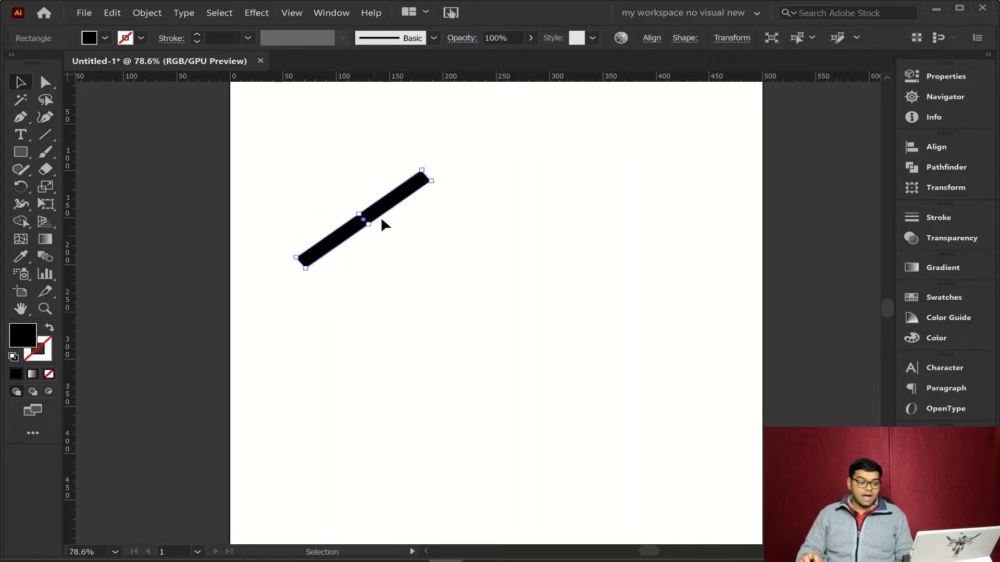
left_click_drag(384, 217, 516, 274)
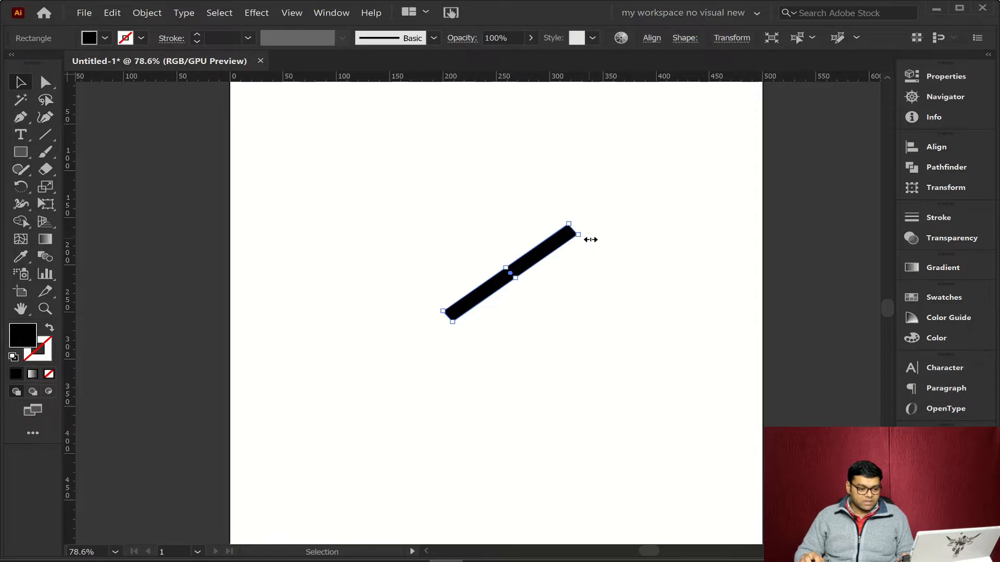
left_click_drag(587, 233, 510, 276)
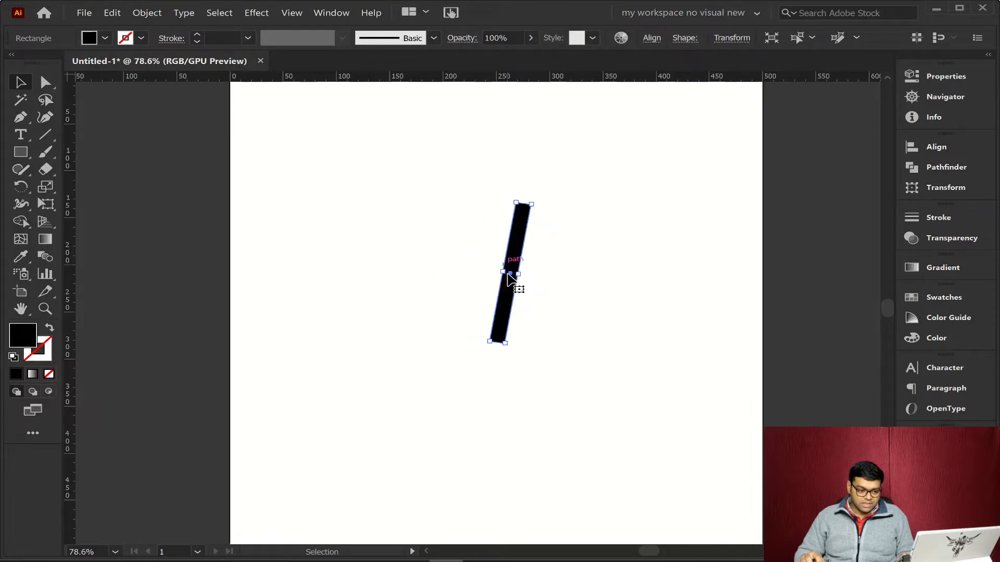
left_click_drag(542, 202, 544, 225)
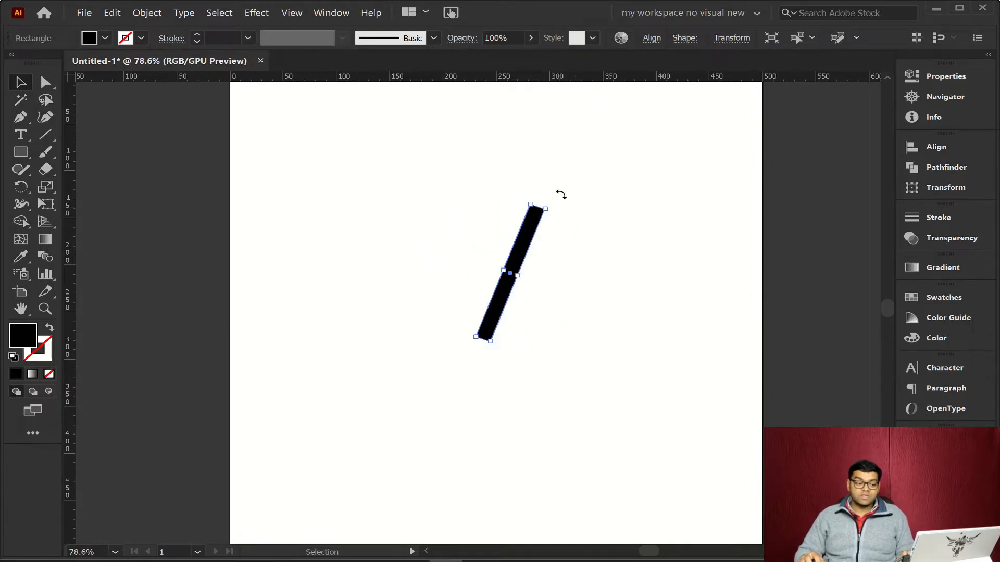
left_click_drag(558, 208, 532, 184)
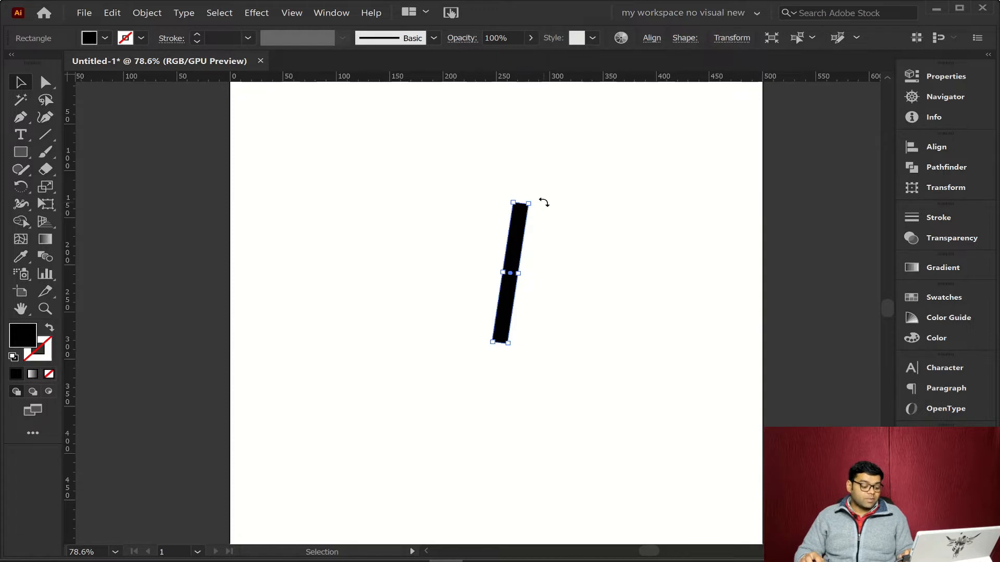
left_click_drag(543, 203, 575, 217)
Step: Undo the freehand rotations and the move of the bar
key("ctrl+z")
key("ctrl+z")
key("ctrl+z")
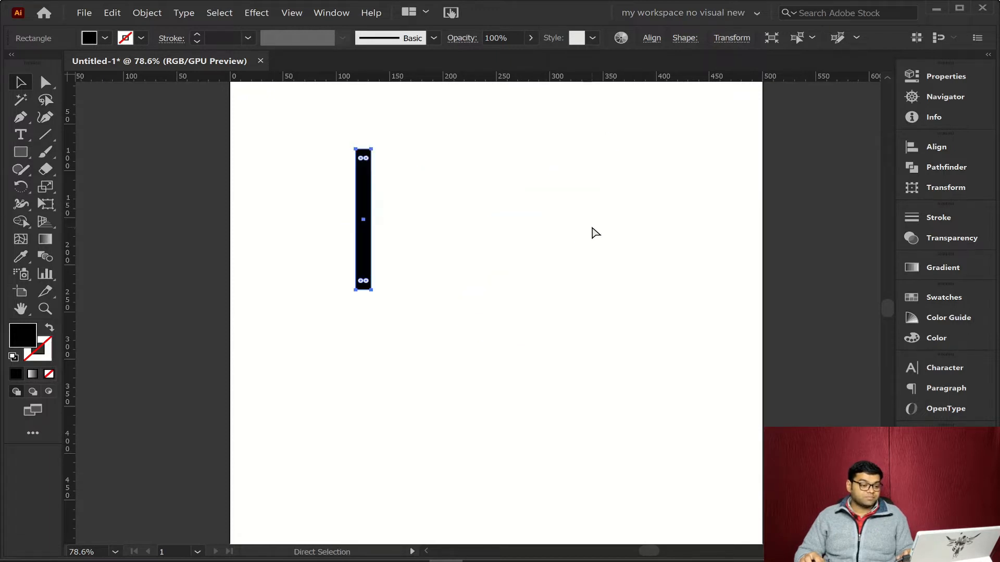
Step: Use the Rotate tool to rotate the bar around its centre and around a pivot placed near its upper end
key("v")
left_click(29, 190)
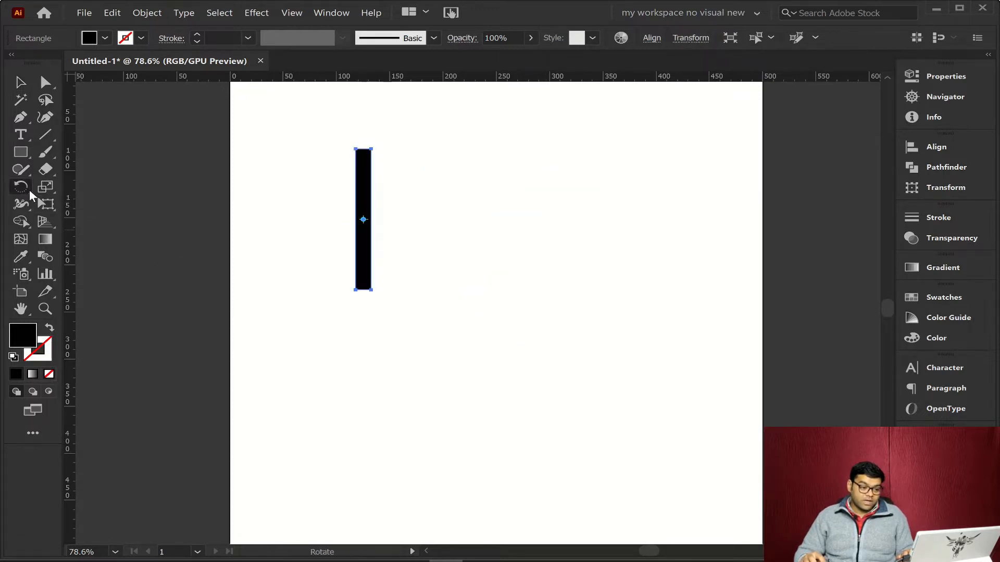
left_click_drag(399, 221, 466, 238)
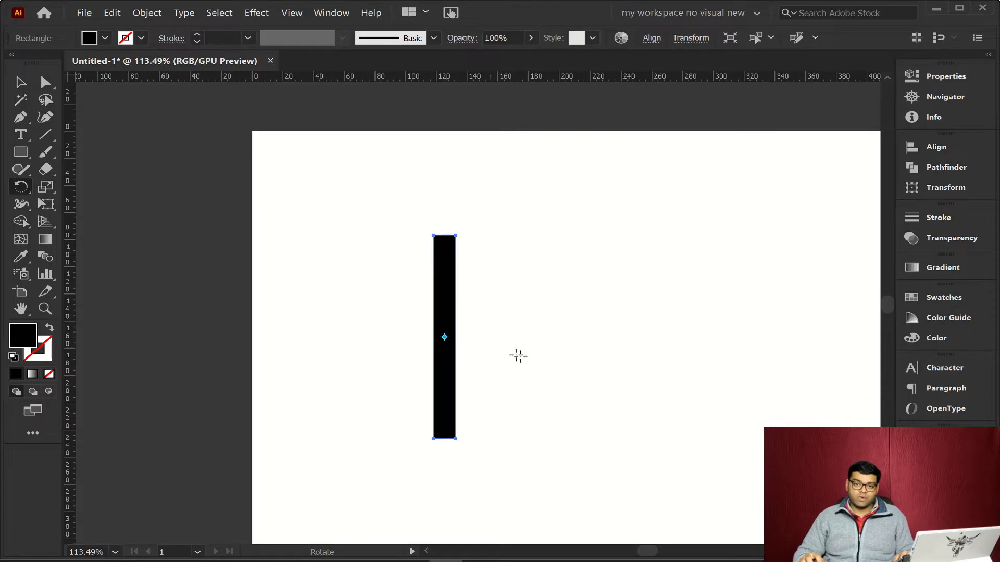
left_click_drag(531, 364, 539, 276)
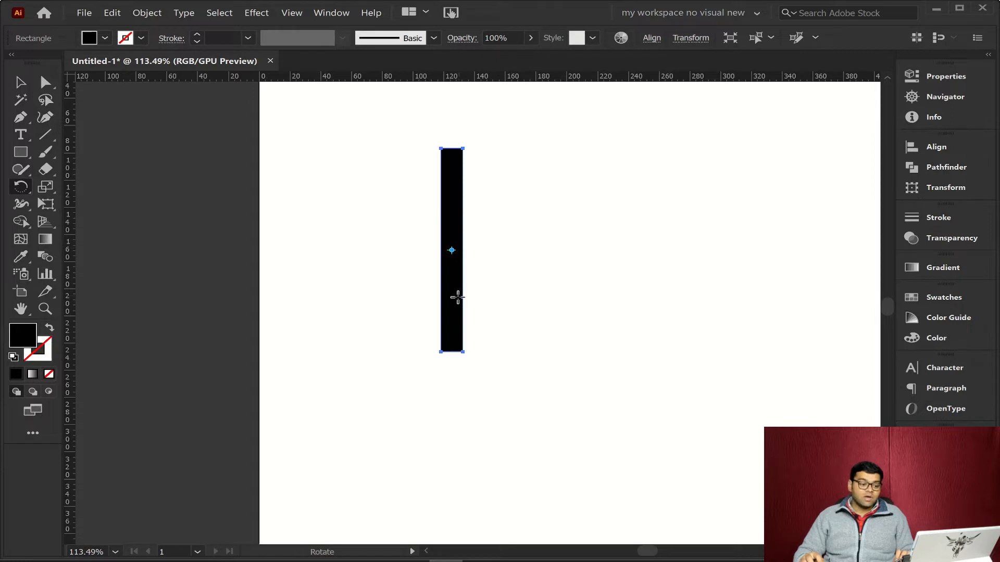
left_click(452, 160)
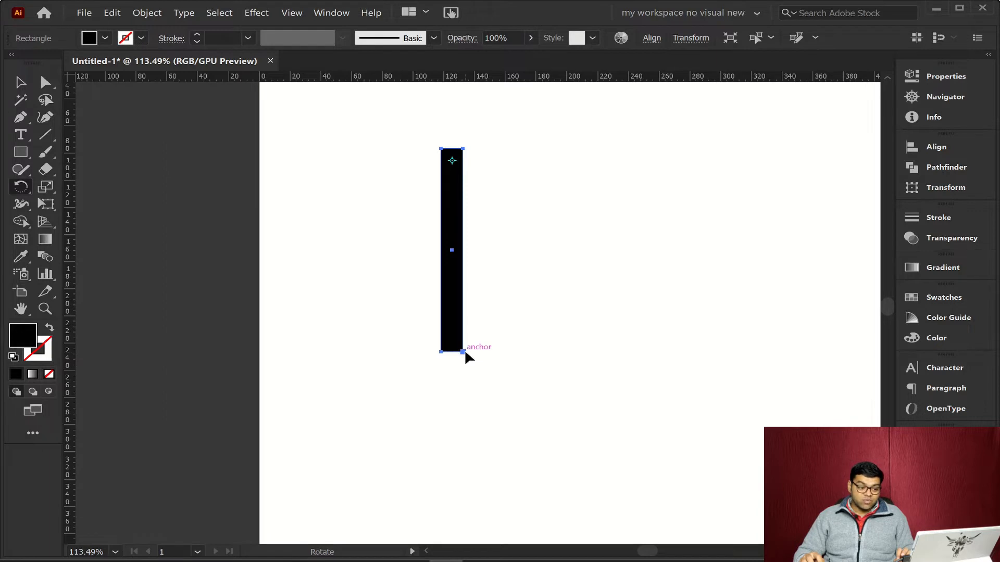
left_click_drag(466, 350, 463, 402)
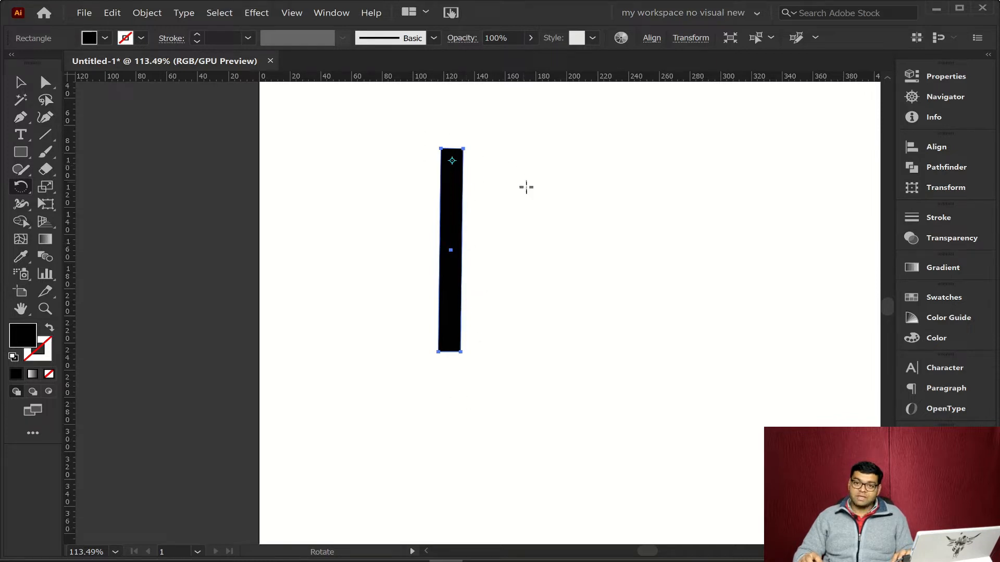
Step: Try rotating the bar around a pivot placed below it, and return the pivot to the bar's centre
left_click_drag(538, 281, 537, 257)
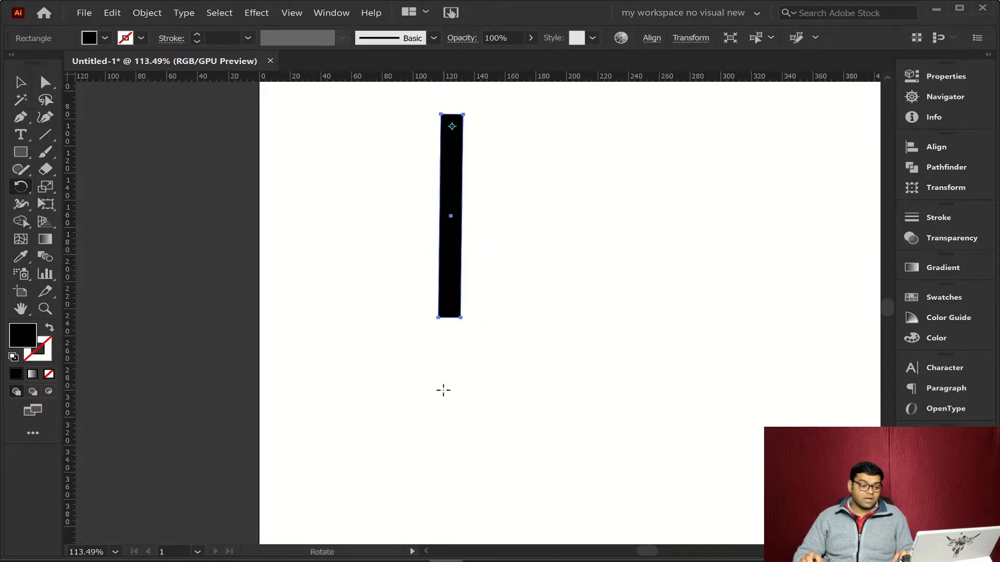
left_click(451, 399)
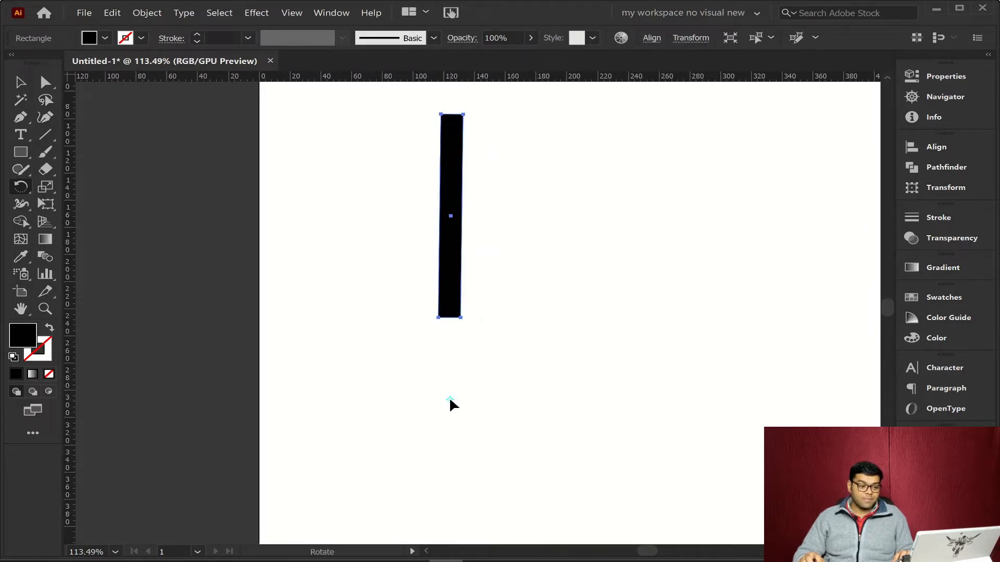
left_click_drag(464, 112, 458, 271)
key("ctrl+z")
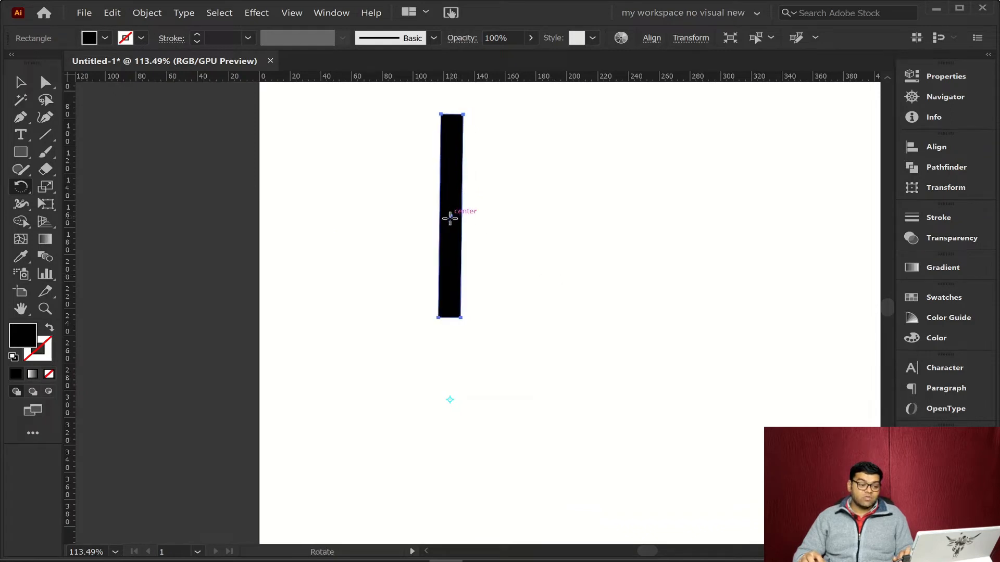
left_click(451, 216)
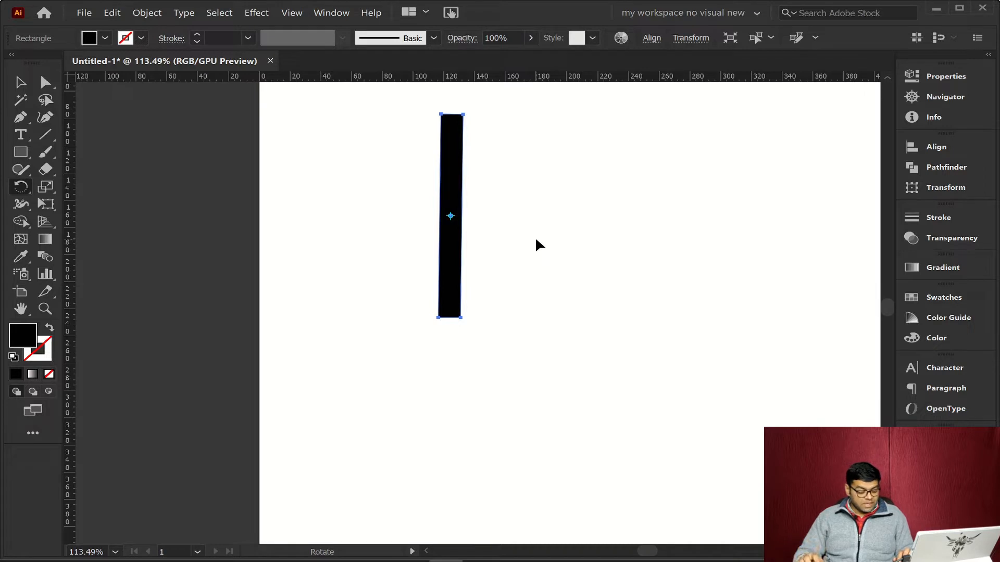
left_click_drag(582, 223, 520, 245)
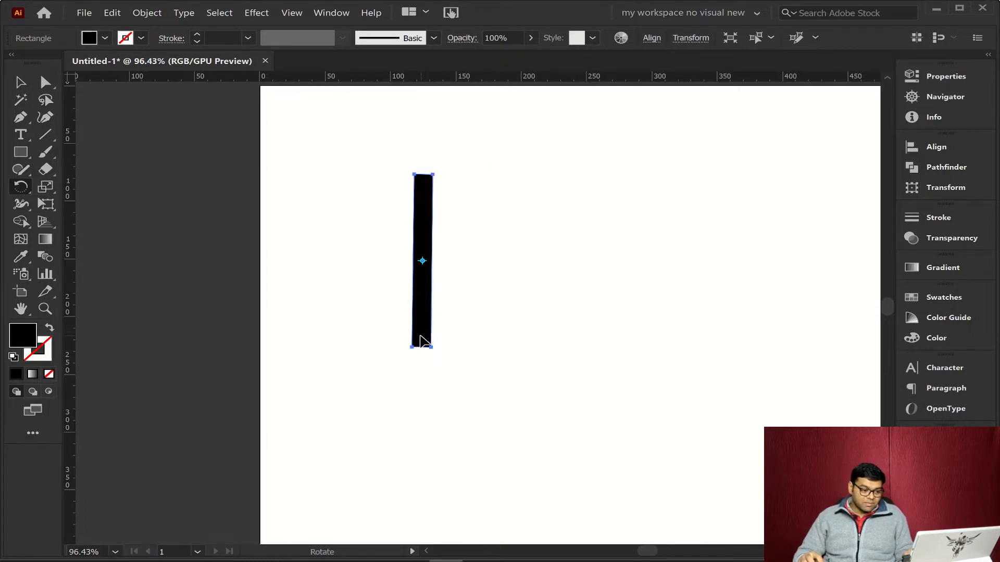
Step: Place the rotation pivot near the bar's lower end and swing the bar around it, both freely and in constrained increments
left_click(24, 193)
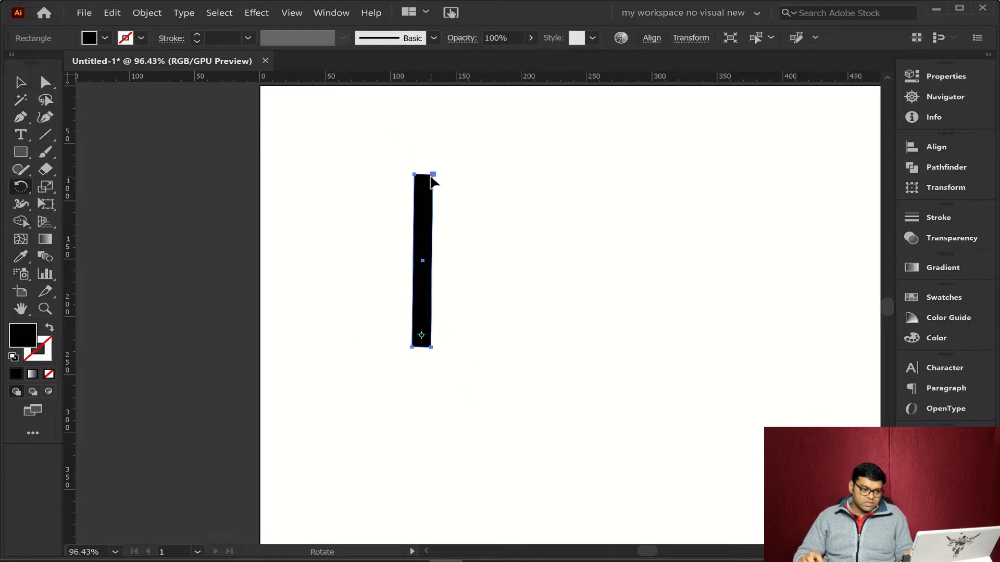
left_click_drag(431, 174, 539, 400)
left_click_drag(556, 398, 532, 332)
left_click_drag(522, 384, 415, 233)
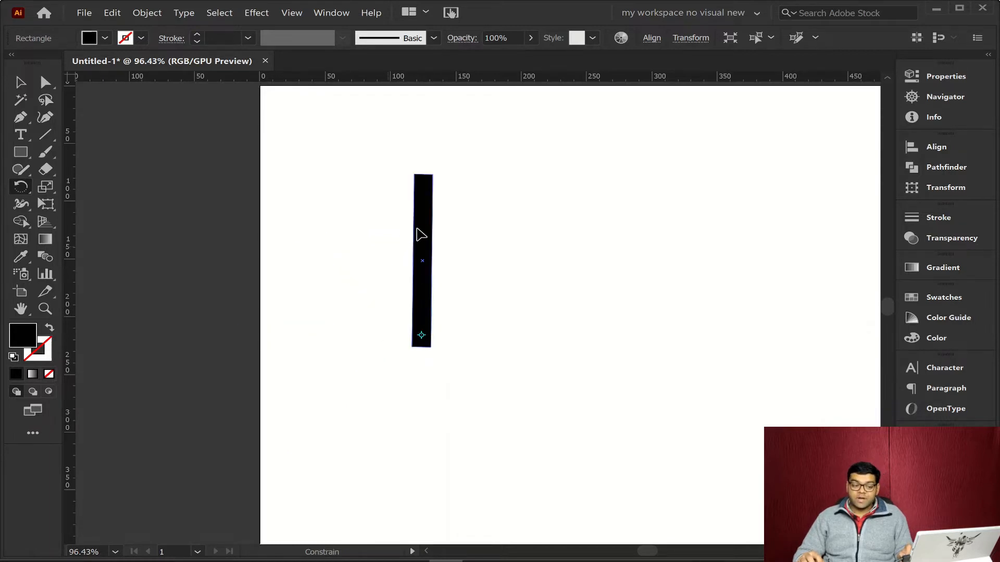
left_click_drag(459, 242, 404, 427)
left_click_drag(368, 389, 408, 239)
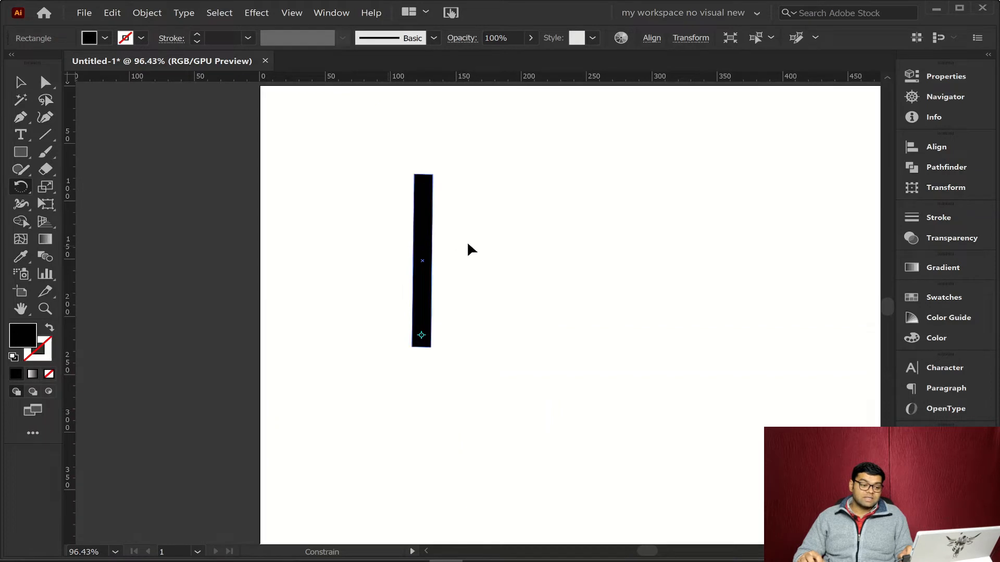
left_click_drag(468, 245, 421, 216)
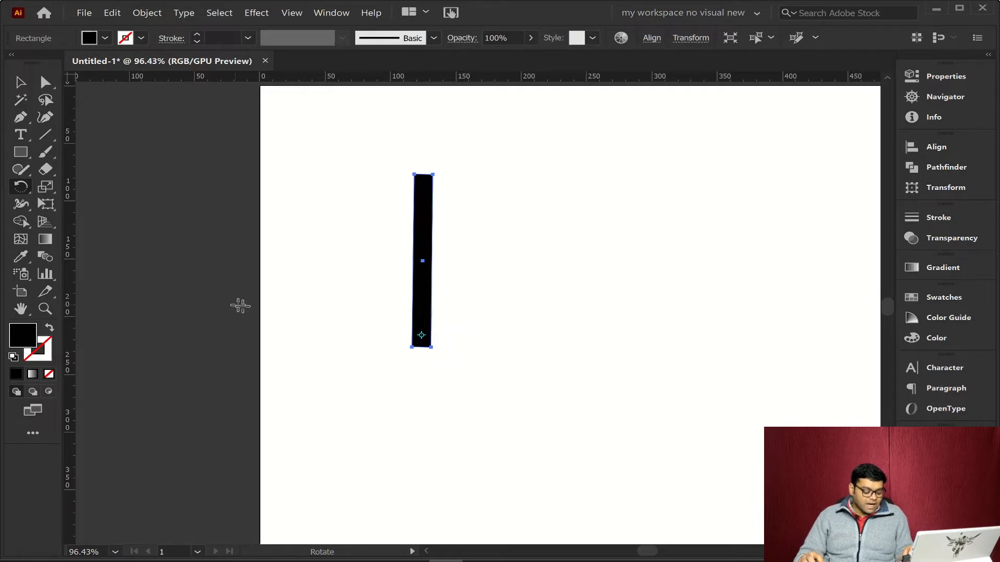
Step: Open the Rotate dialog with the pivot near the bar's lower end and preview an angle of 12°
key("alt")
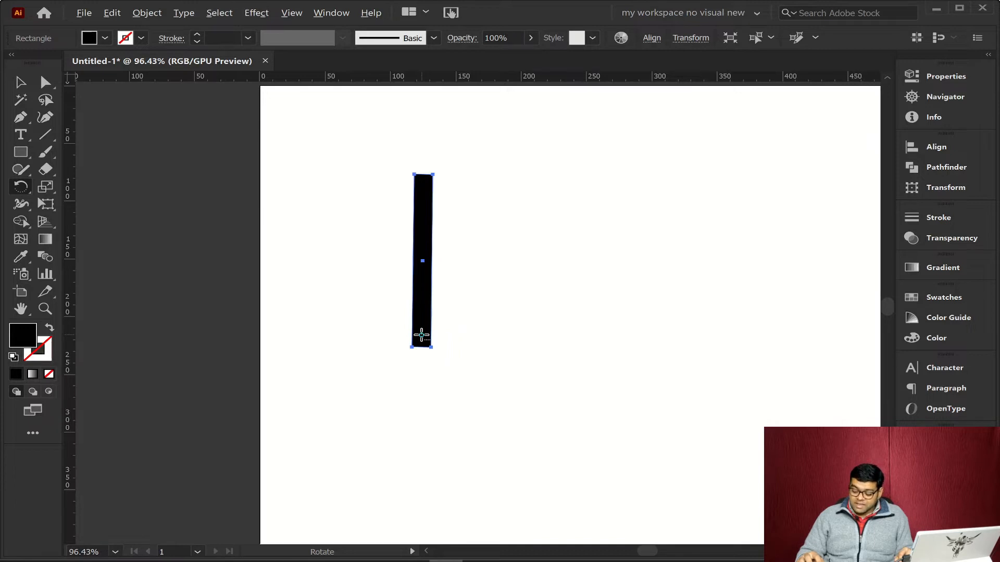
left_click(421, 335, "alt")
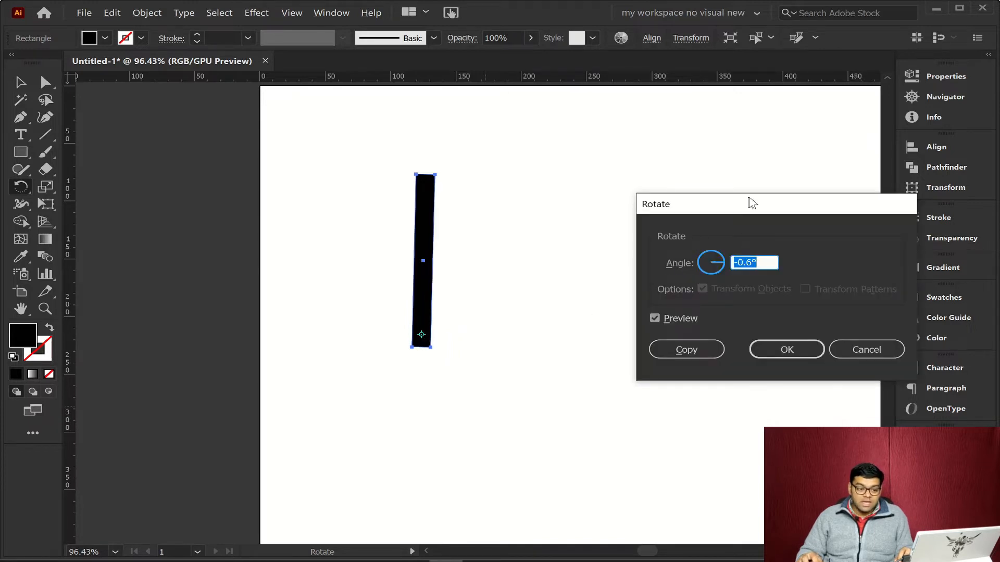
left_click_drag(752, 202, 718, 199)
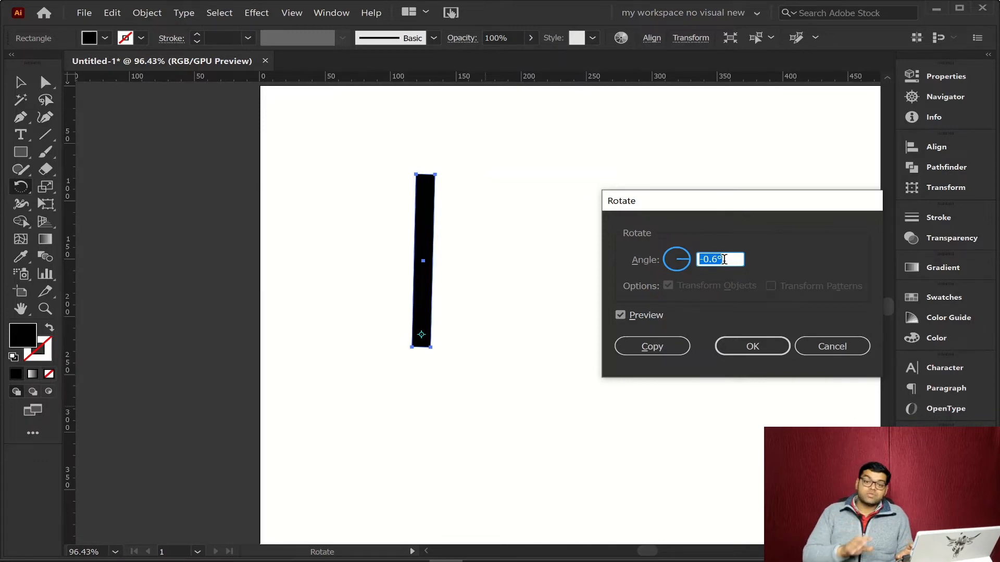
type("12")
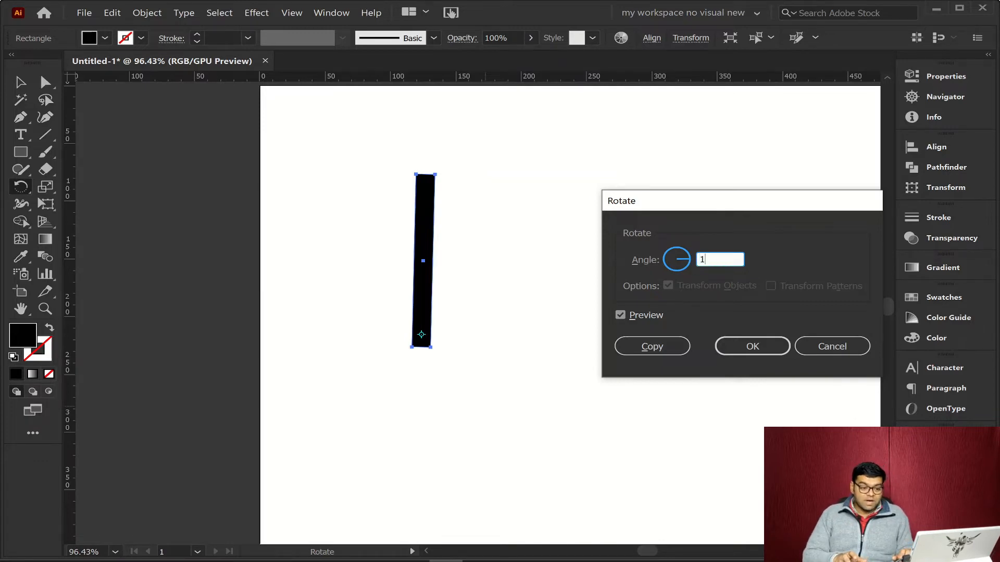
left_click(661, 311)
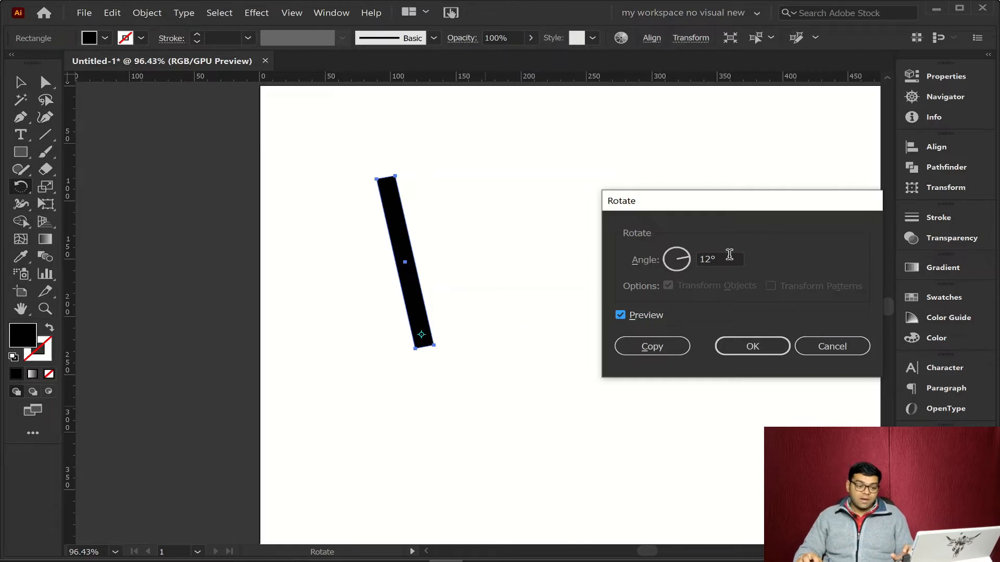
Step: Set the rotation angle to -12° with preview on and create a rotated copy of the bar
left_click(674, 264)
type("-12")
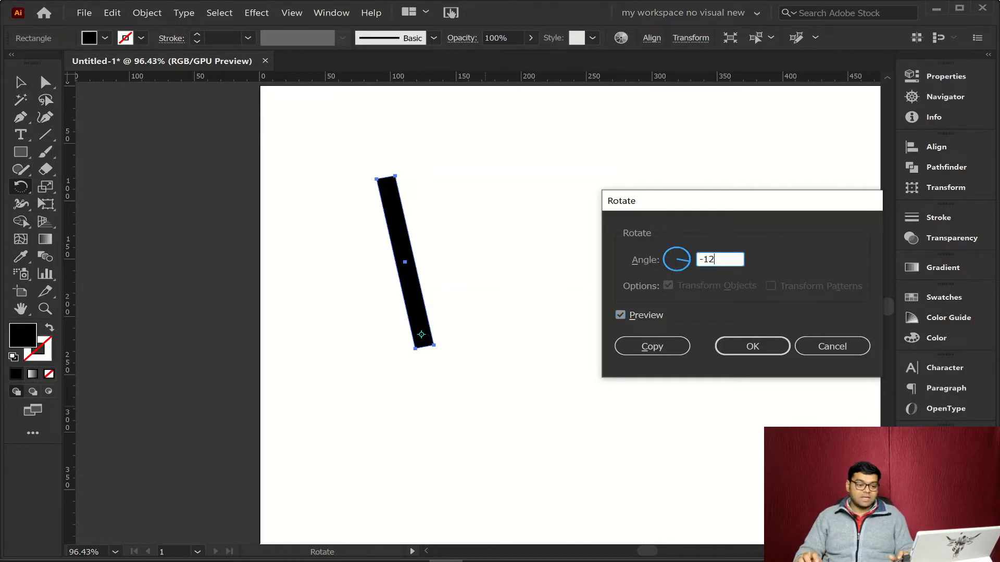
left_click(652, 316)
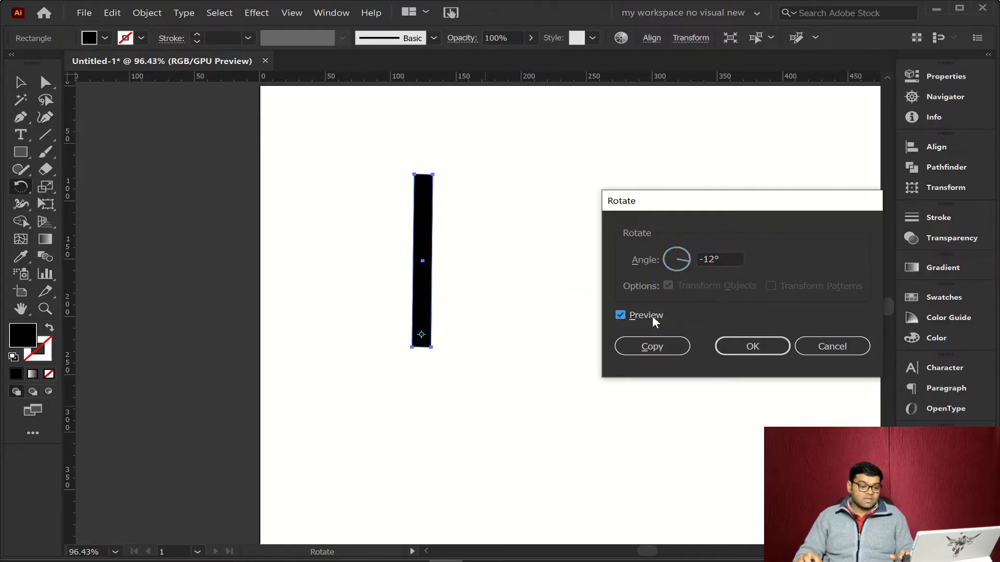
left_click(652, 315)
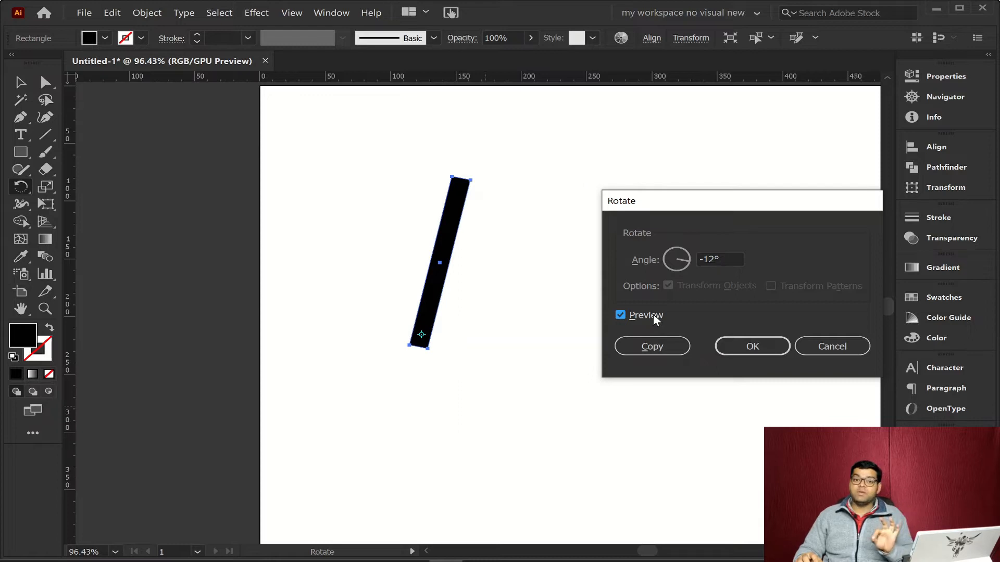
left_click(646, 348)
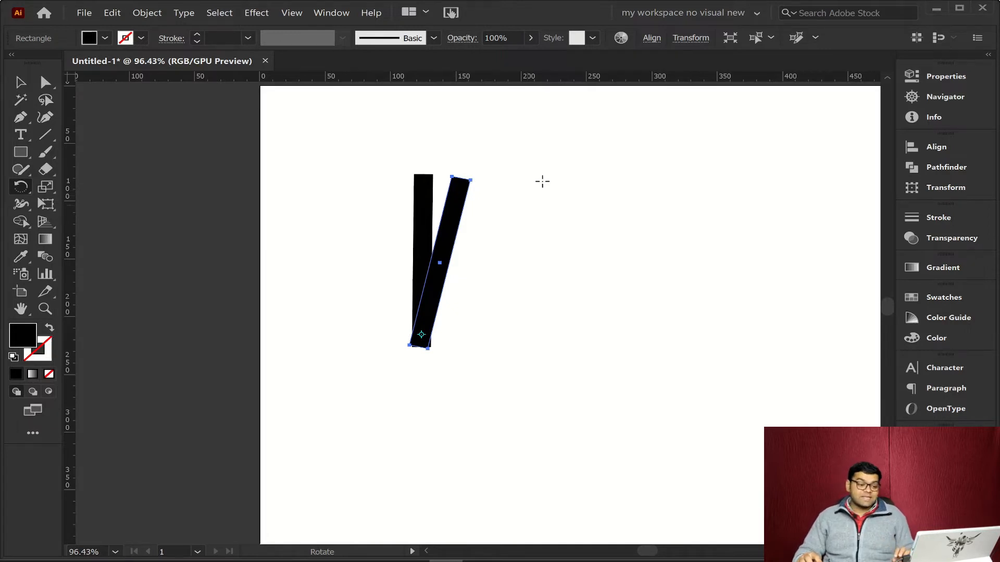
Step: Select both bars and delete them from the artboard
key("v")
left_click_drag(526, 149, 352, 379)
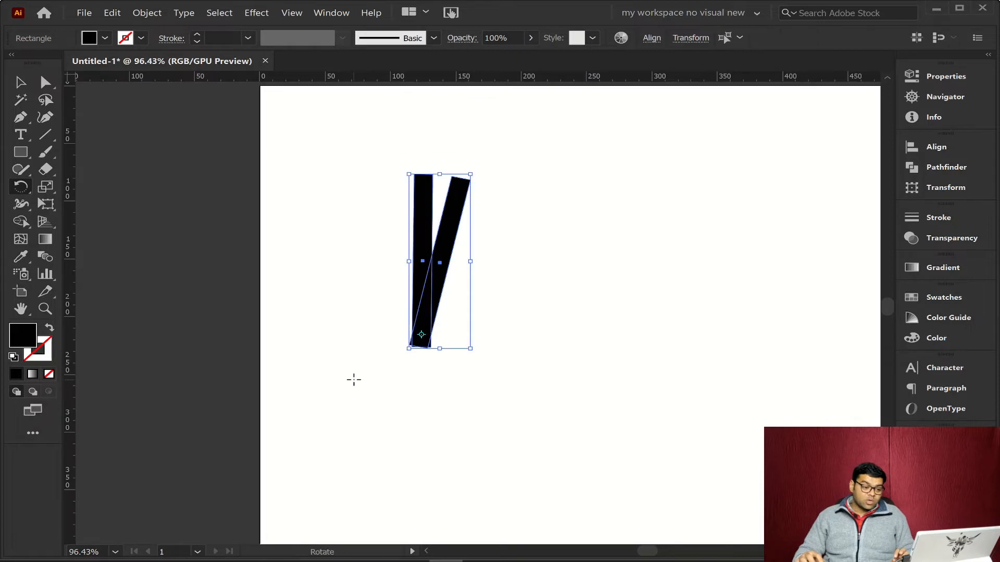
key("Delete")
Step: Draw a large ellipse around the middle of the artboard and swap its fill and stroke for a black outline without fill
scroll(493, 321, "down", 2)
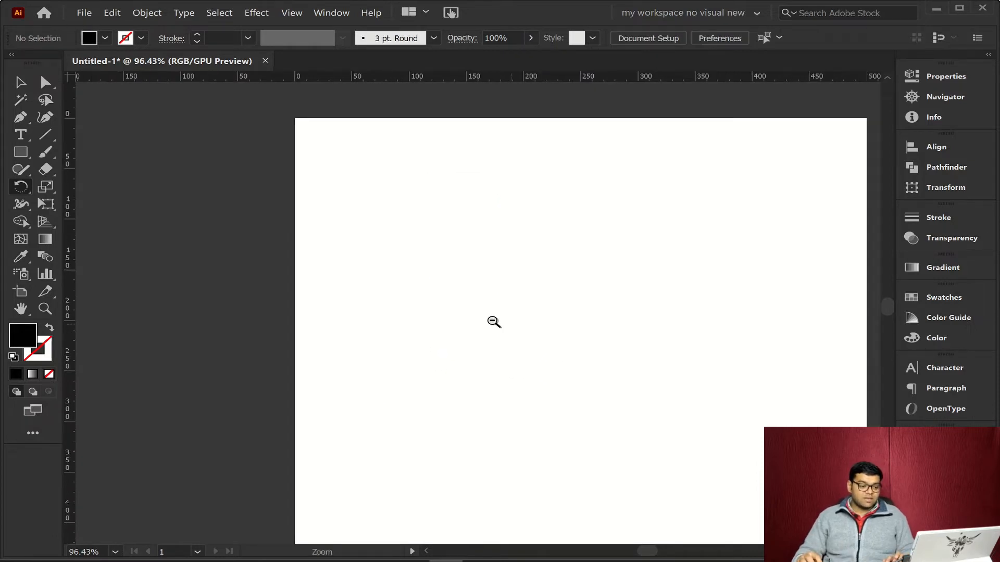
left_click_drag(574, 389, 513, 319)
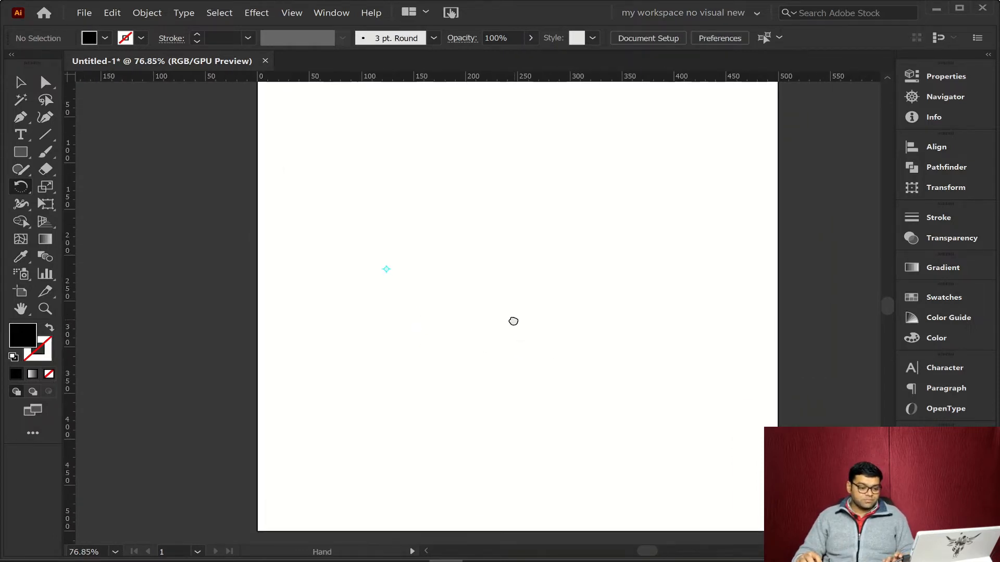
left_click(21, 152)
left_click_drag(21, 151, 79, 188)
left_click_drag(392, 173, 703, 447)
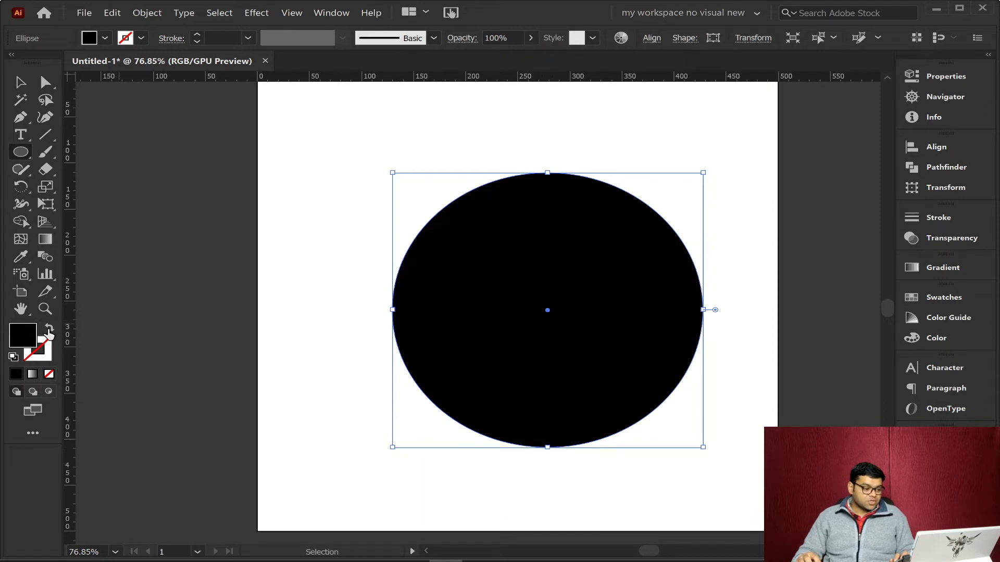
left_click(50, 329)
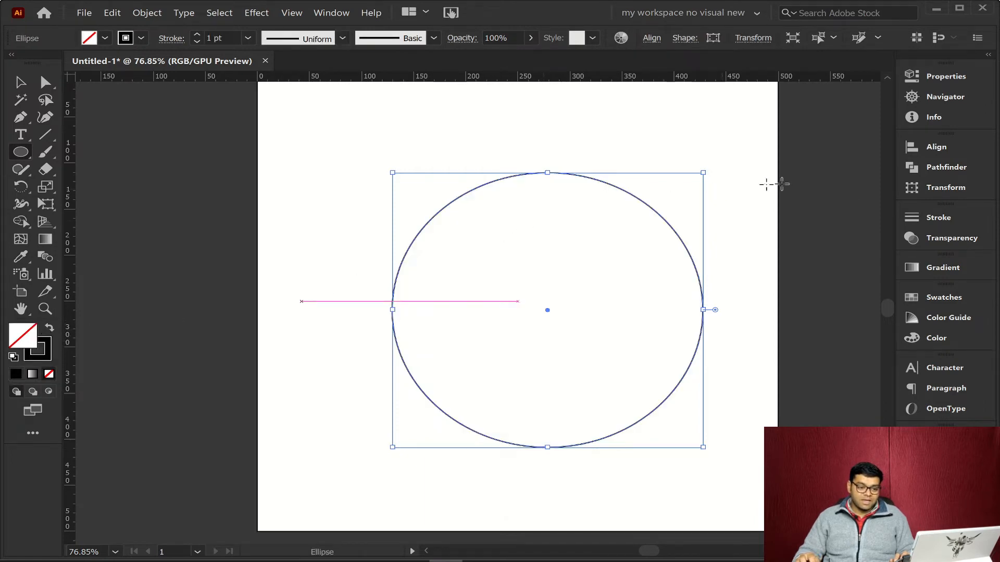
Step: Set the ellipse's stroke weight to 2 pt
left_click(958, 216)
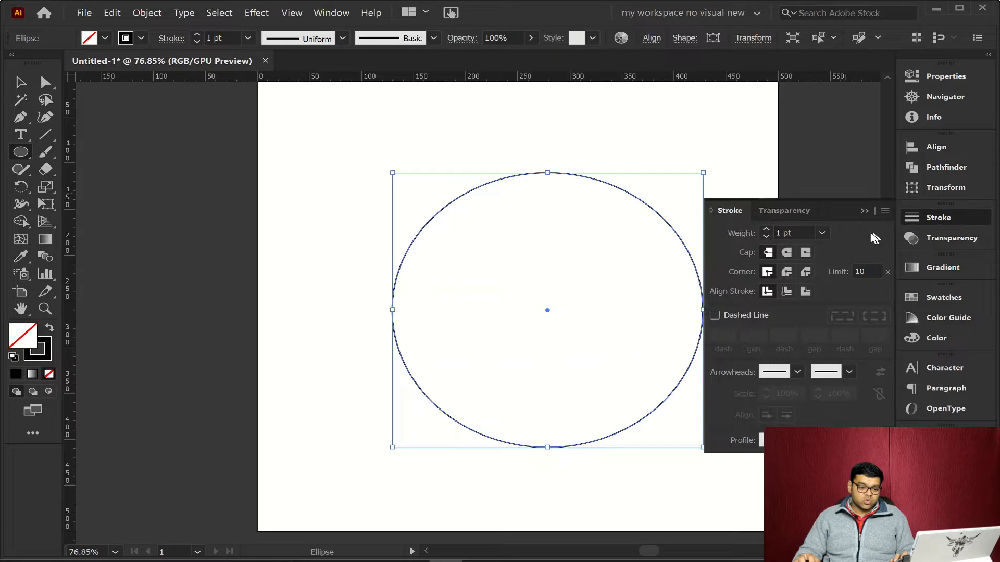
left_click(766, 229)
left_click(942, 218)
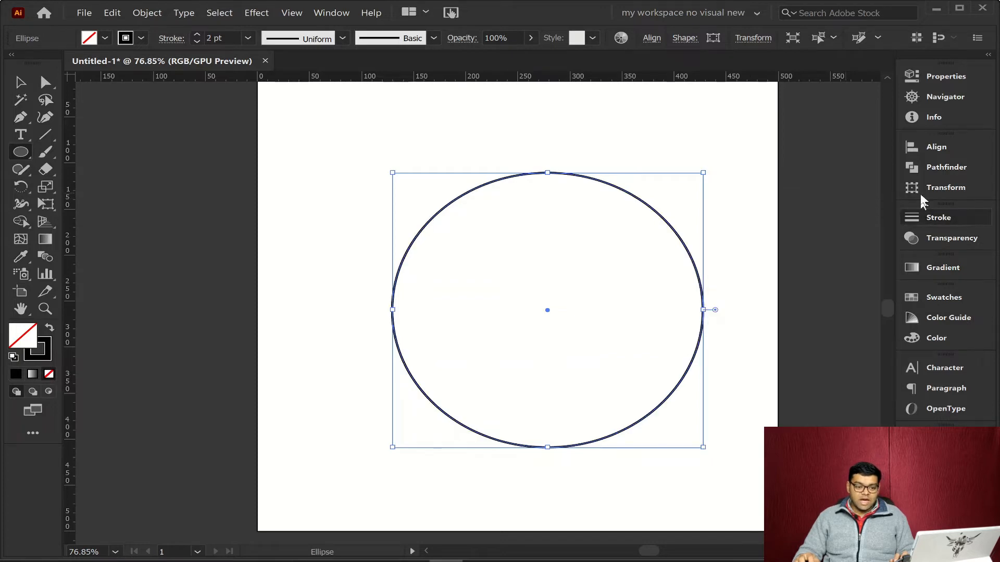
Step: Center the ellipse horizontally and vertically on the artboard
left_click(327, 14)
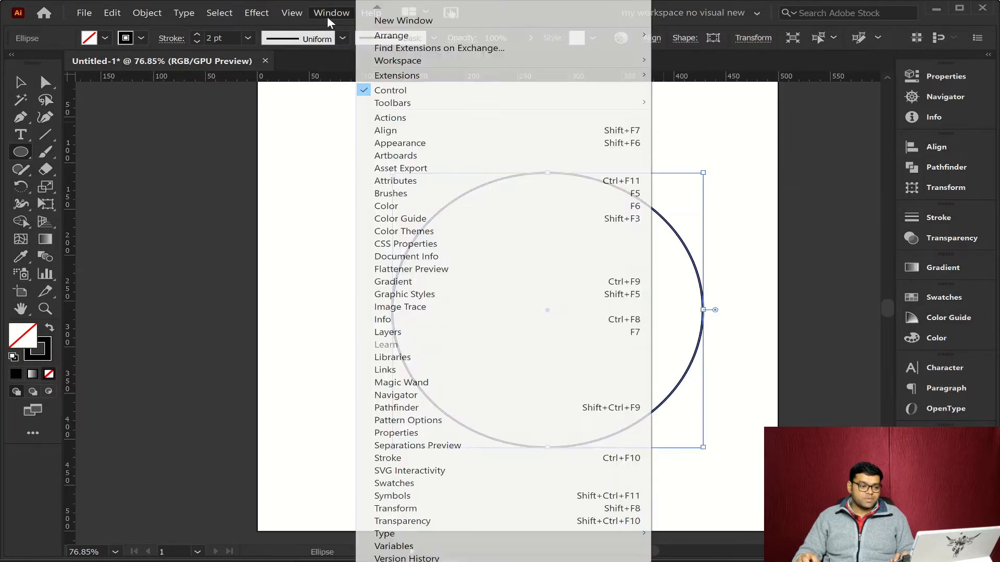
left_click(982, 196)
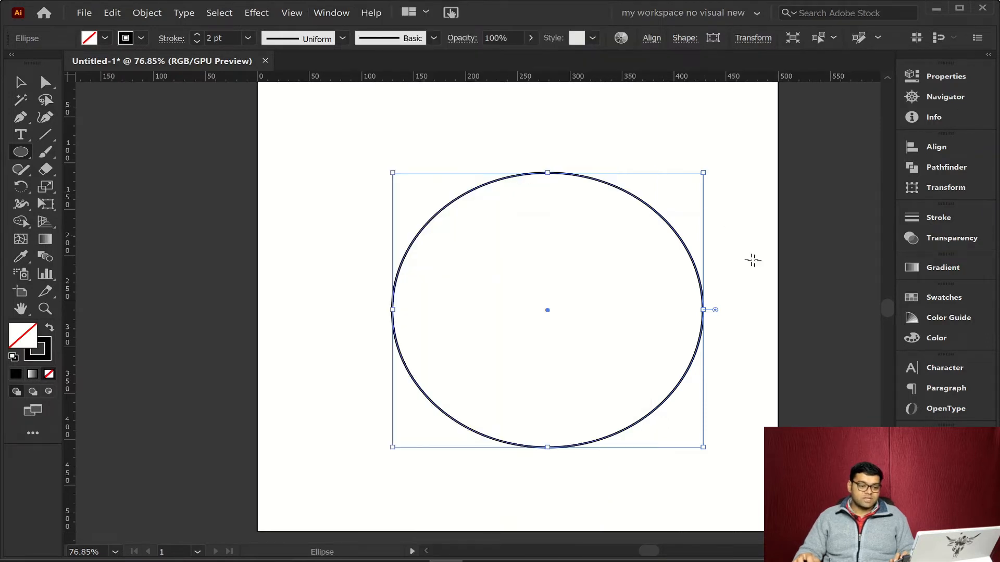
left_click(945, 147)
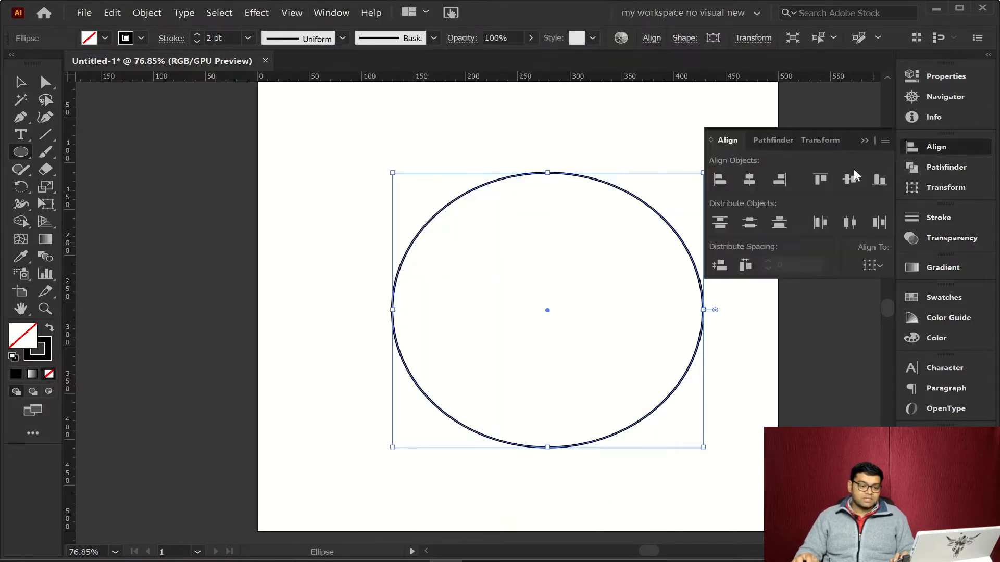
left_click(754, 176)
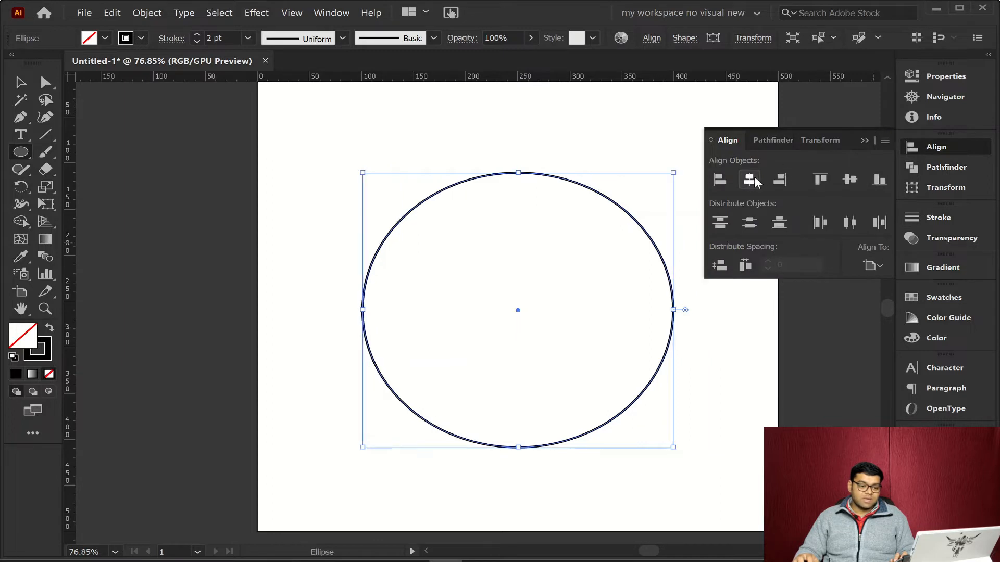
left_click(841, 181)
left_click(932, 147)
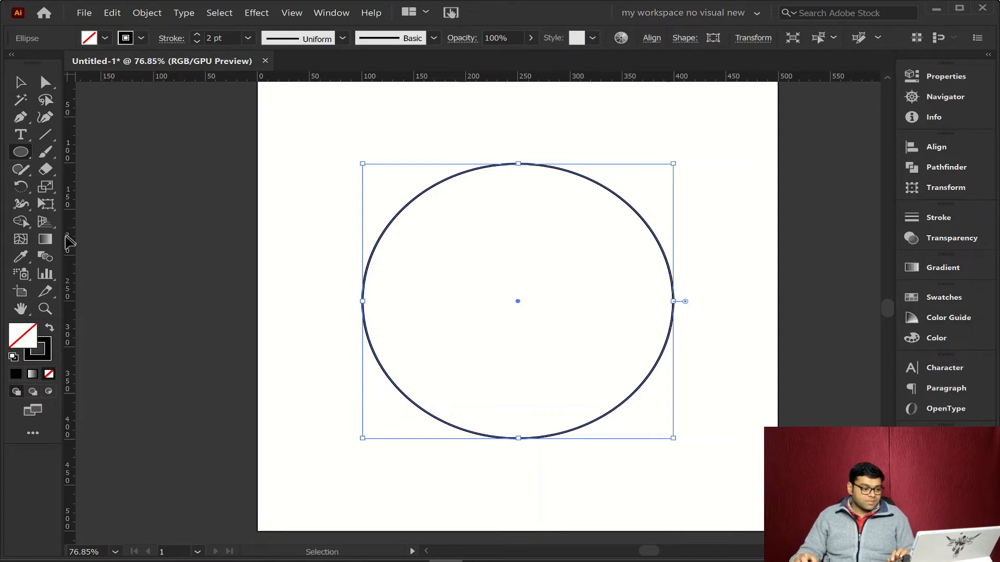
Step: Place a vertical and a horizontal ruler guide crossing at the ellipse's center
left_click_drag(70, 257, 518, 297)
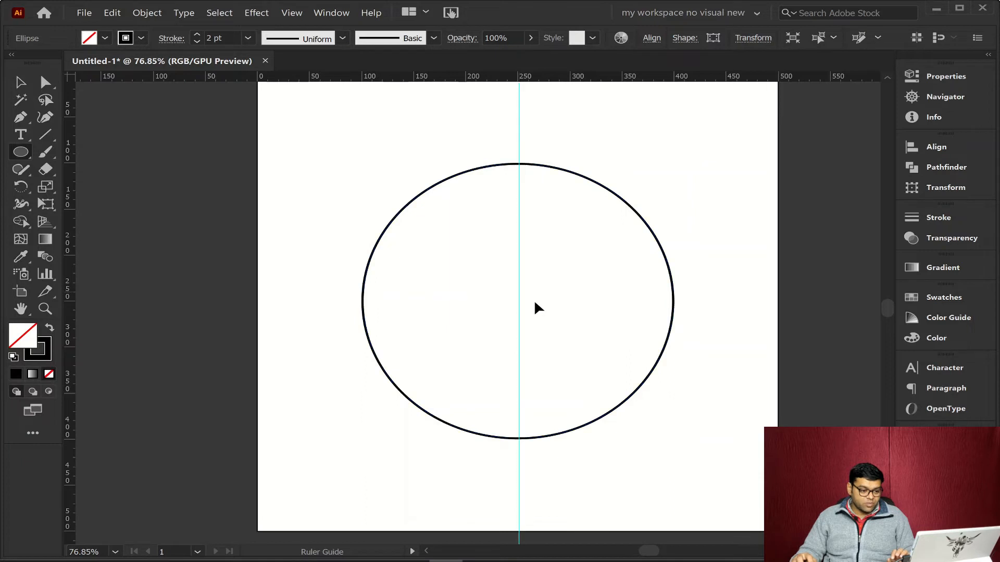
left_click_drag(552, 78, 535, 308)
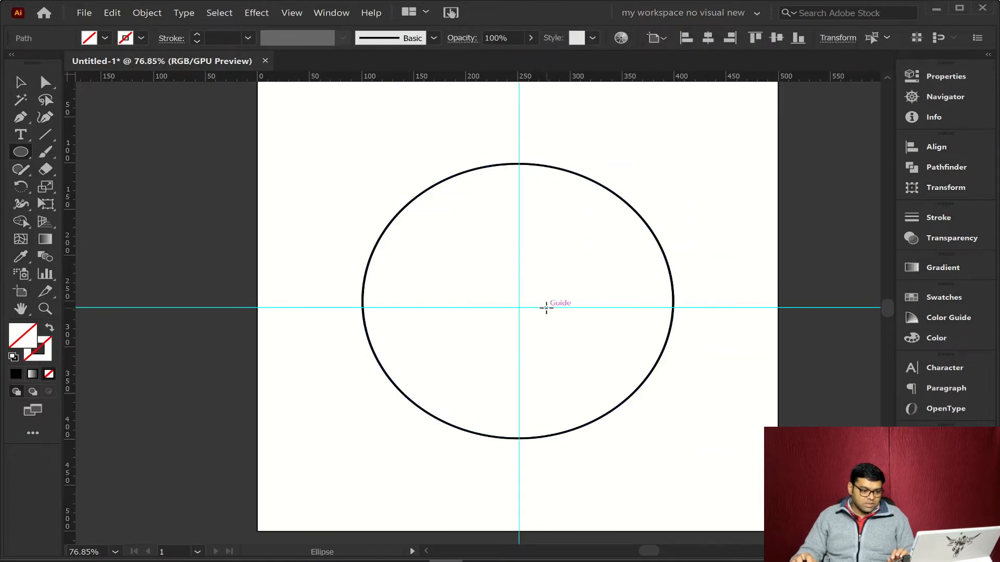
left_click(548, 307)
left_click(540, 315)
key("v")
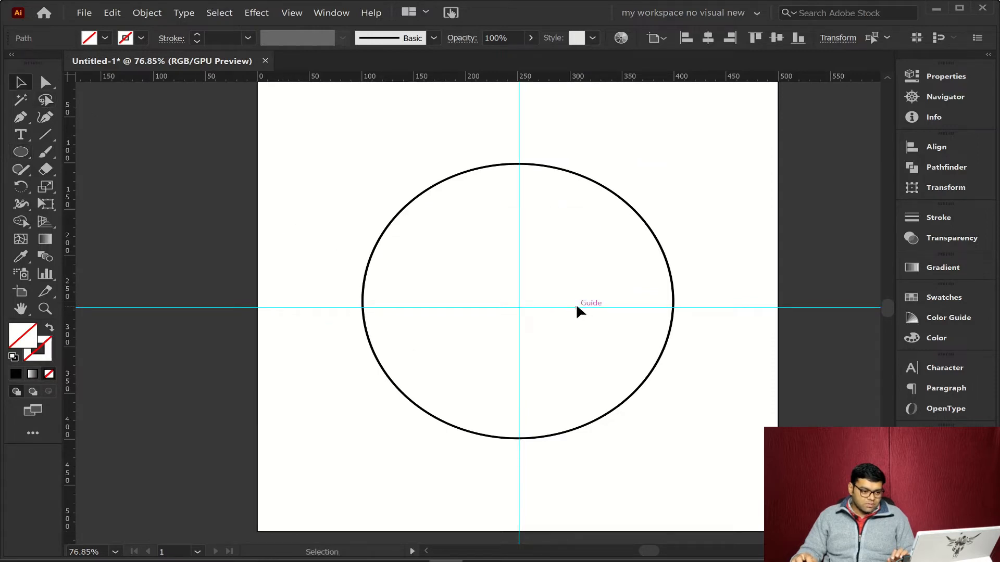
left_click_drag(576, 304, 579, 301)
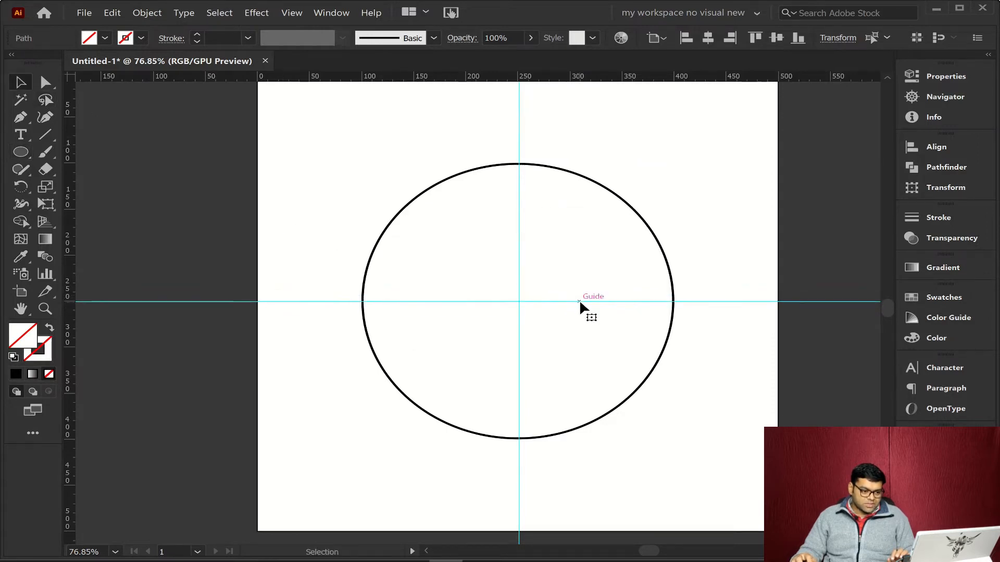
Step: Lock the guides and leave nothing selected
left_click(292, 13)
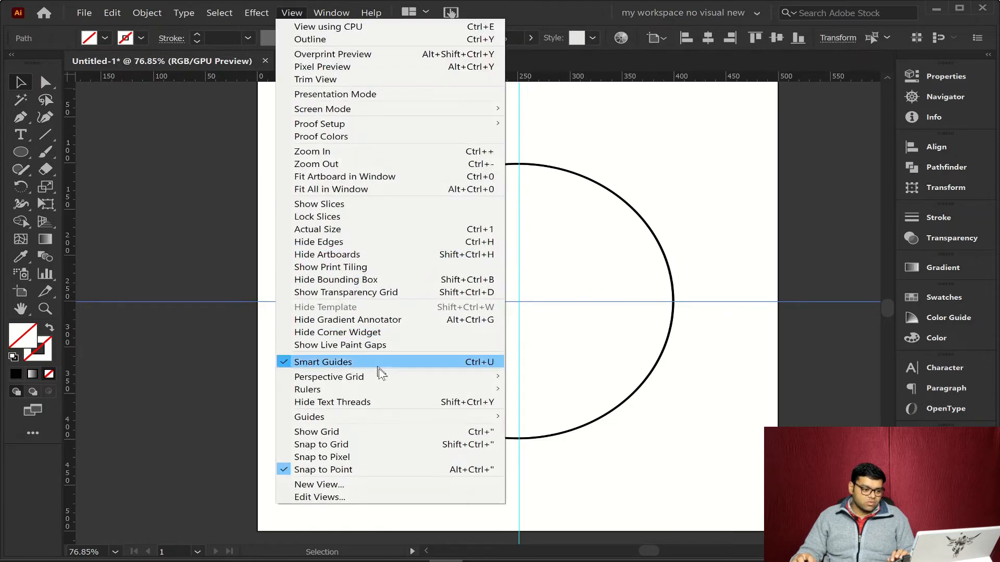
mouse_move(469, 416)
left_click(583, 430)
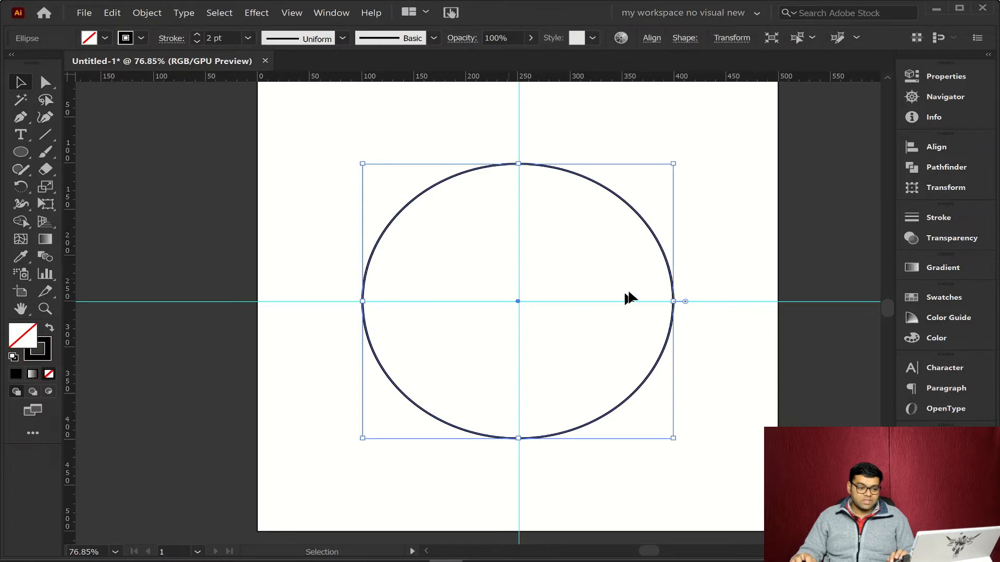
left_click(716, 241)
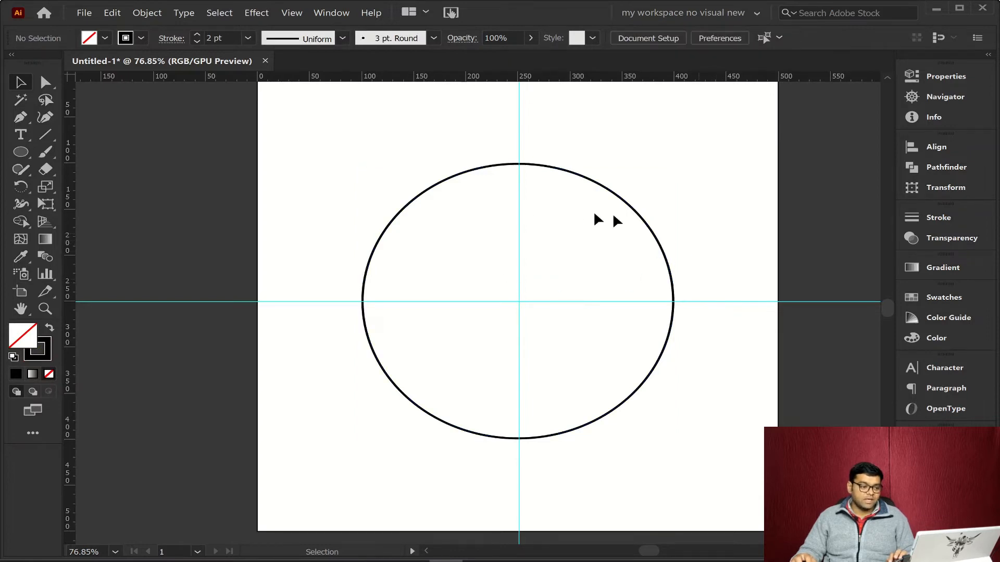
Step: Draw a short vertical tick line on the vertical guide, just inside the ellipse's upper edge
left_click(55, 135)
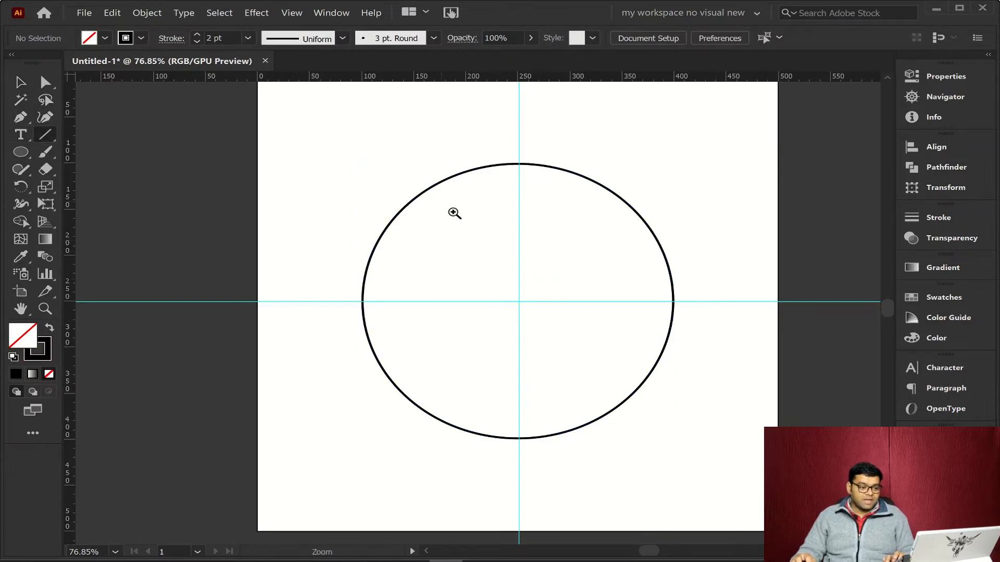
scroll(446, 206, "up", 3)
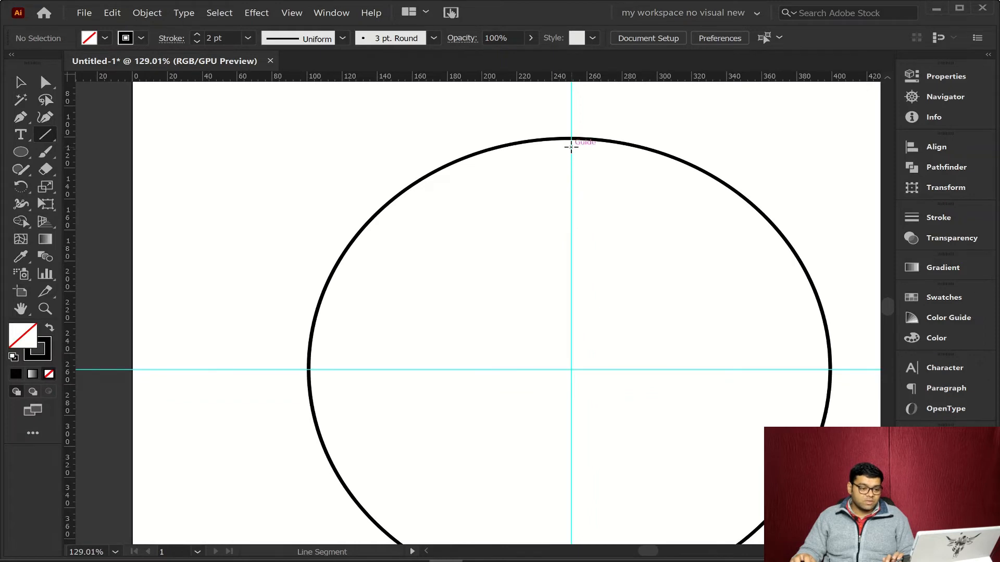
mouse_move(571, 146)
left_mouse_down()
mouse_move(571, 183)
mouse_move(815, 239)
left_mouse_up()
left_click(615, 130, "ctrl")
left_click_drag(742, 241, 505, 203)
left_click_drag(716, 293, 573, 198)
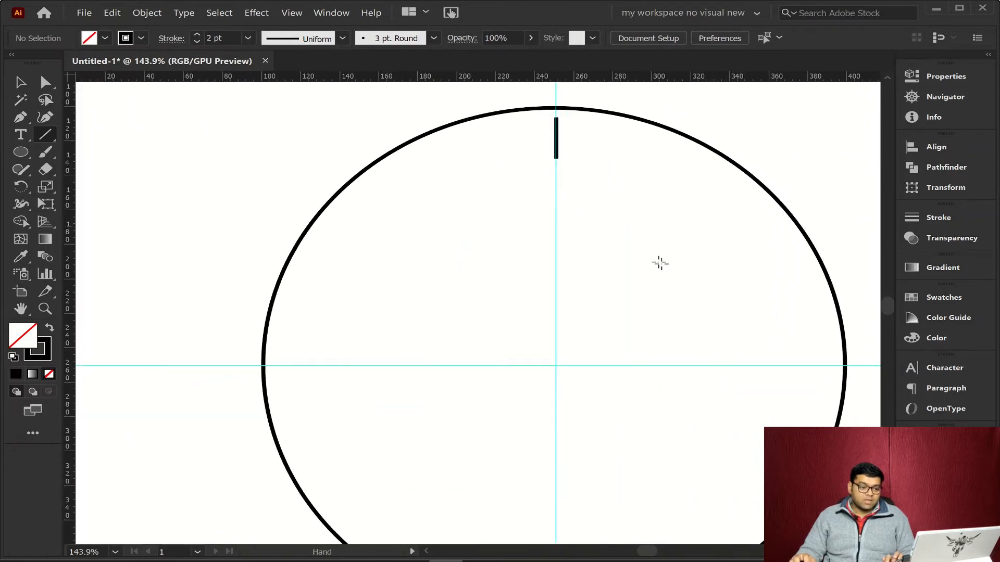
left_click_drag(659, 263, 586, 224)
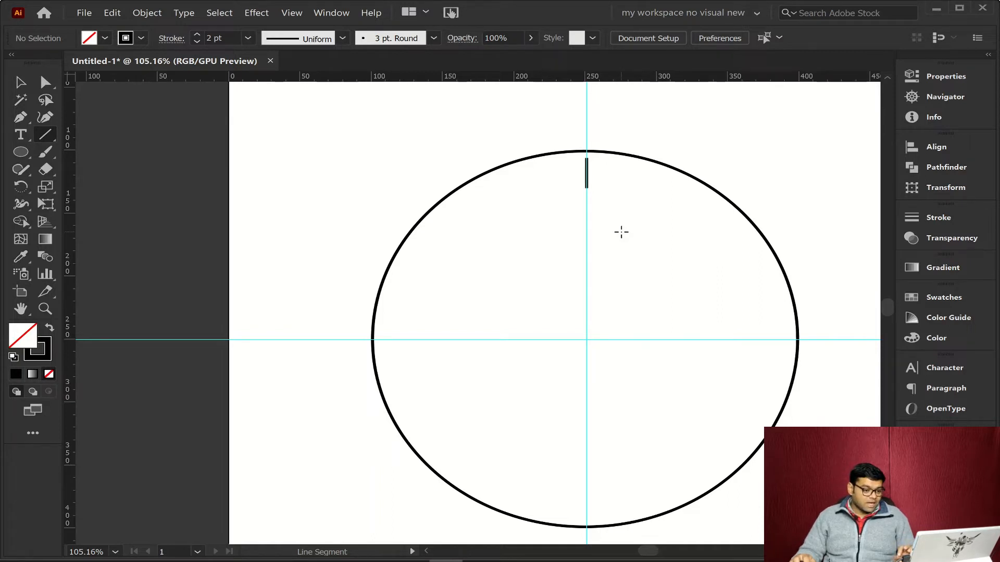
Step: Select the tick line and open the Rotate dialog with the pivot at the ellipse's center
key("ctrl")
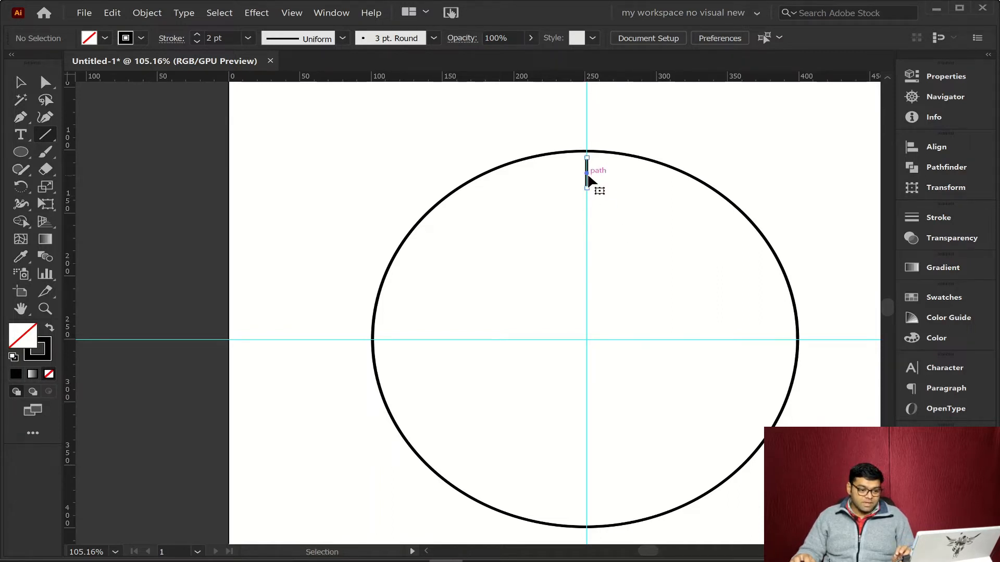
left_click(587, 176, "ctrl")
left_click(16, 188)
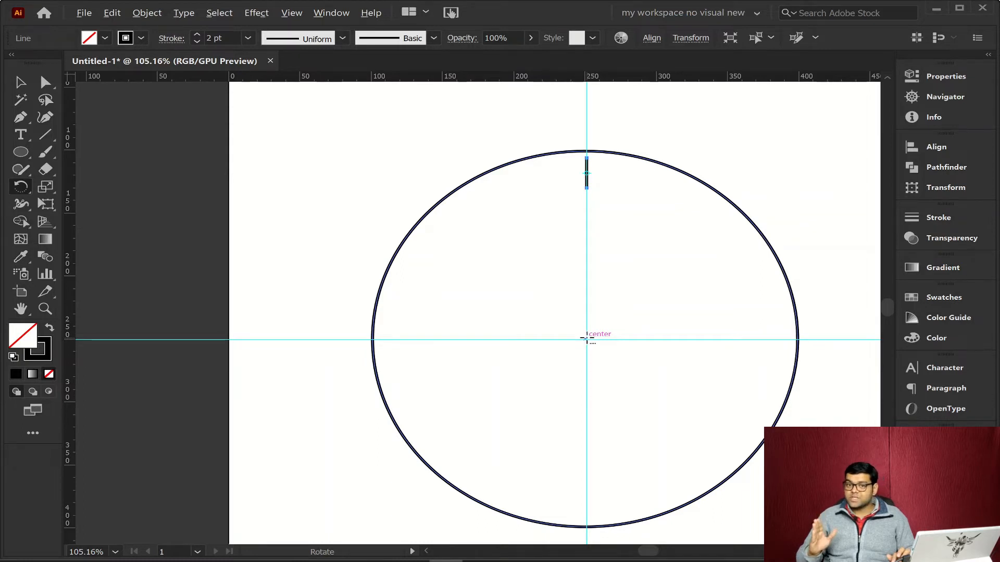
left_click(587, 339, "alt")
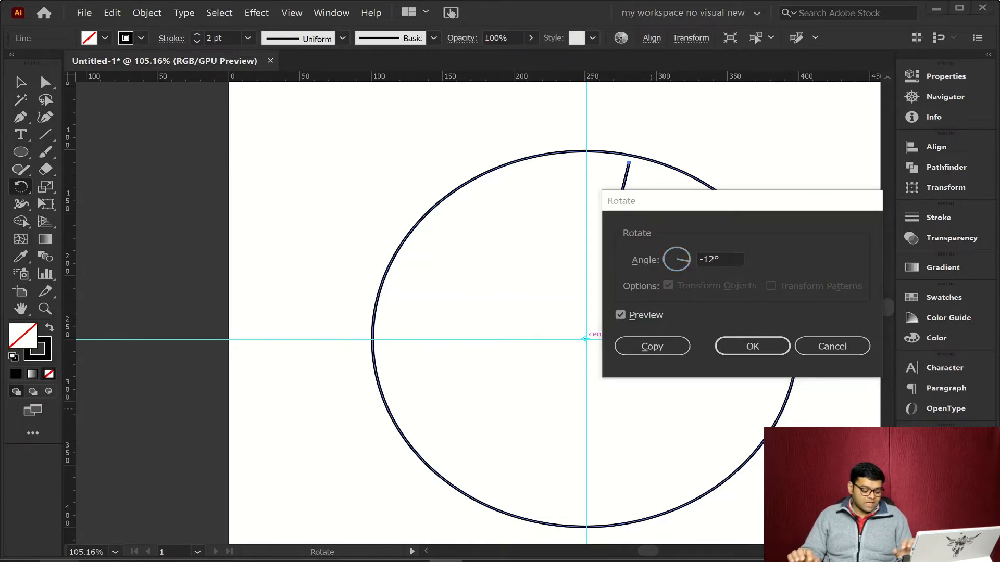
Step: Open Calculator, divide 360 by 12 to work out the angle between ticks, and close it
key("super")
type("cal")
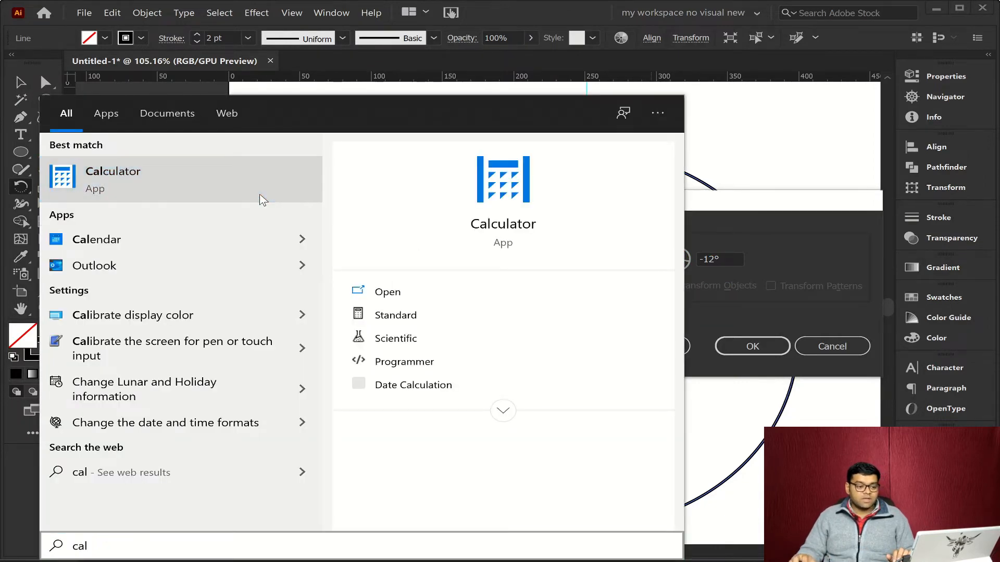
left_click(262, 199)
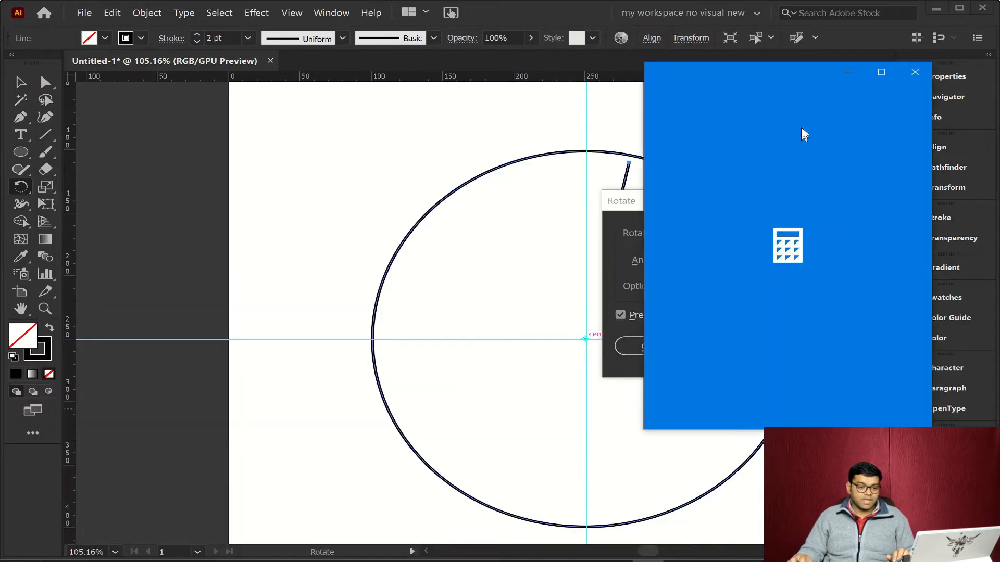
left_click_drag(787, 77, 335, 143)
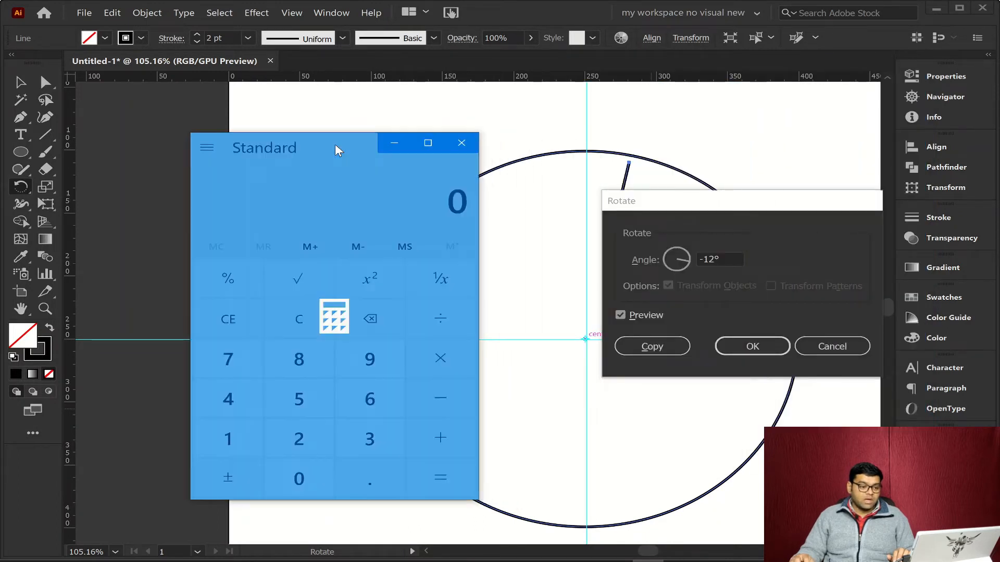
left_click(396, 437)
left_click(385, 414)
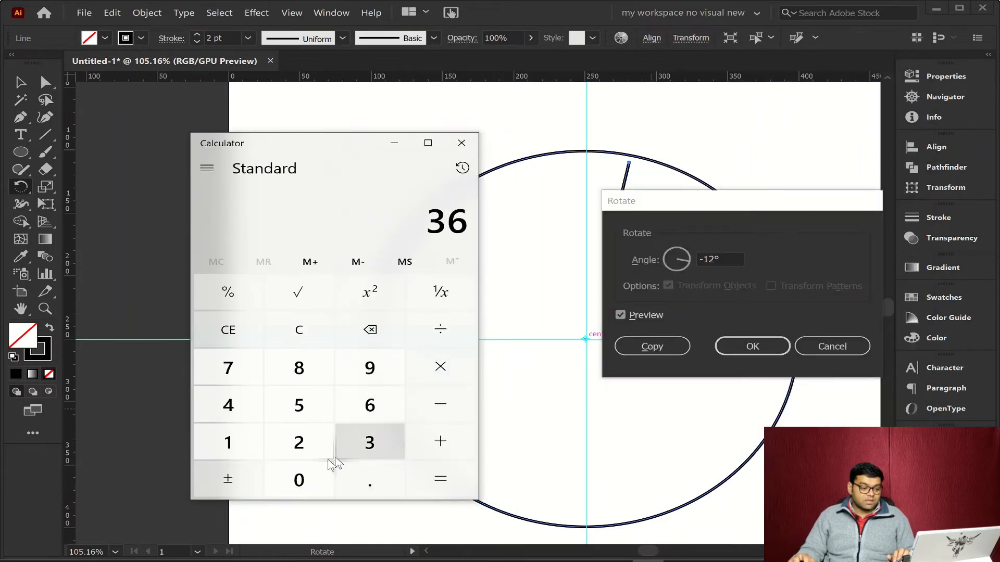
left_click(314, 484)
left_click(440, 327)
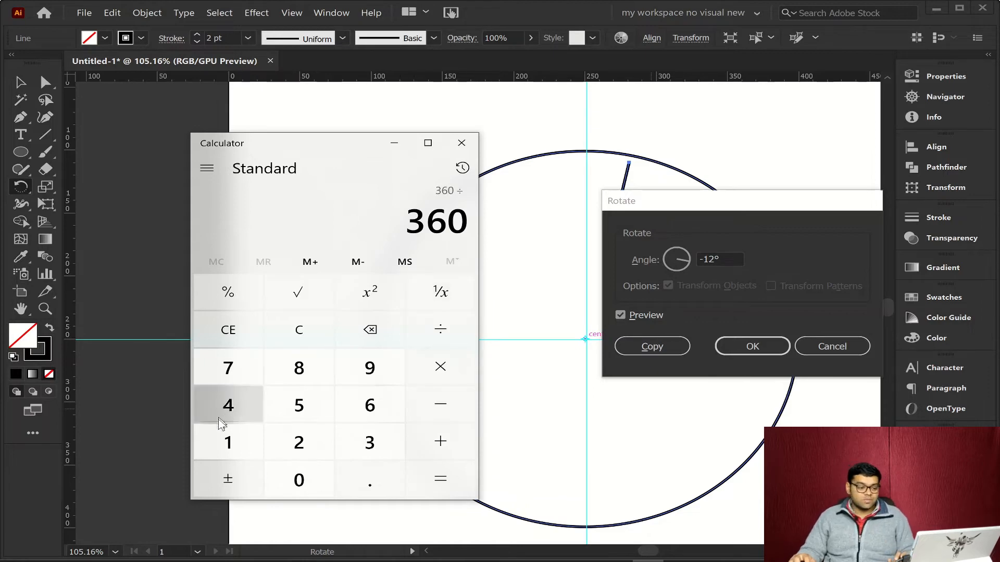
left_click(229, 442)
left_click(302, 442)
left_click(442, 478)
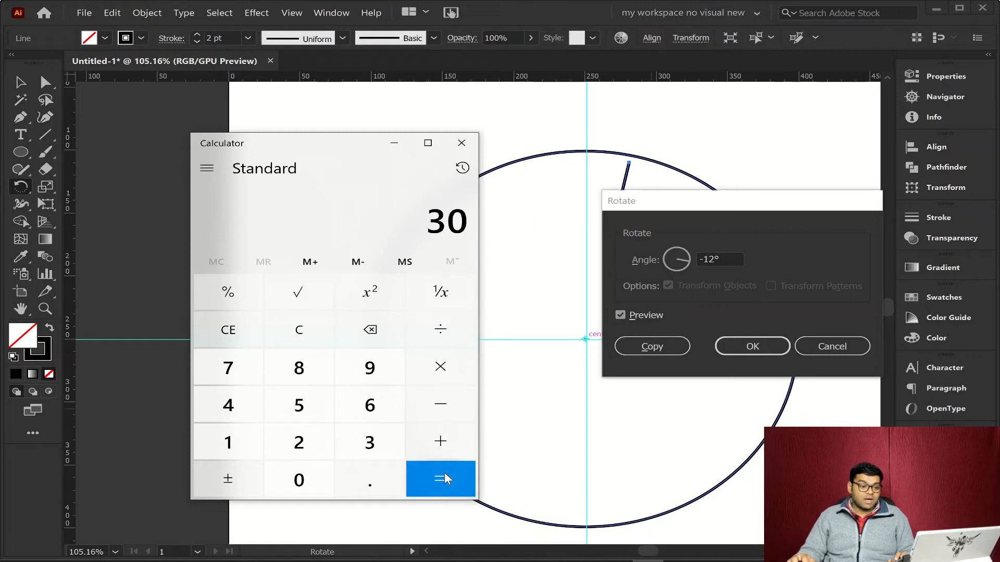
left_click(461, 142)
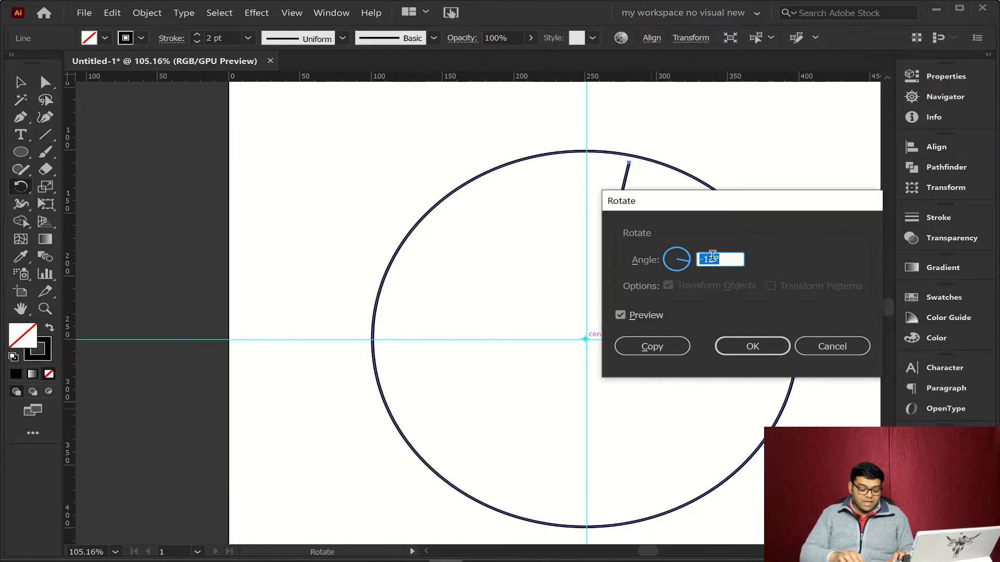
Step: Set the rotation angle to 30° and create a rotated copy of the tick line
type("30")
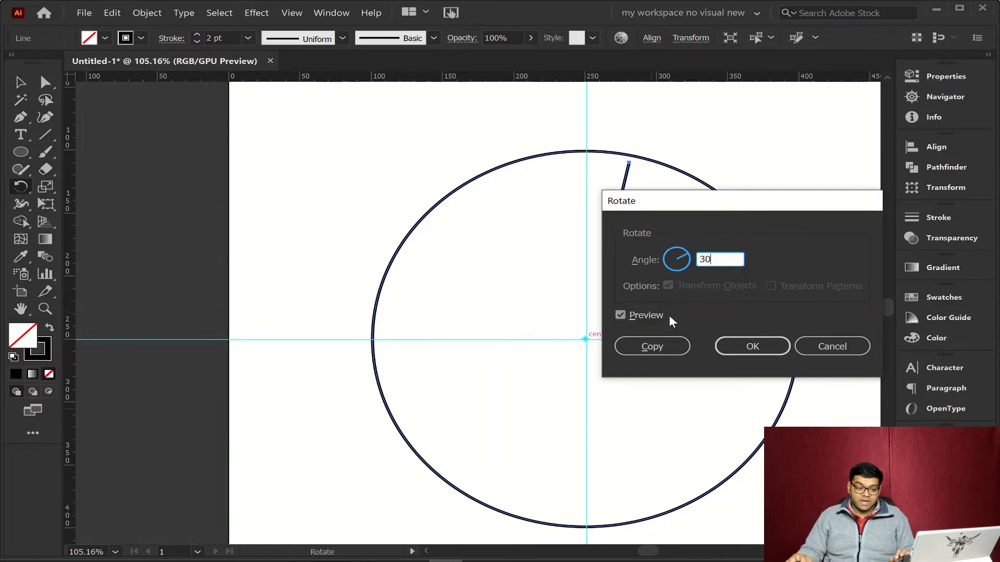
left_click(663, 345)
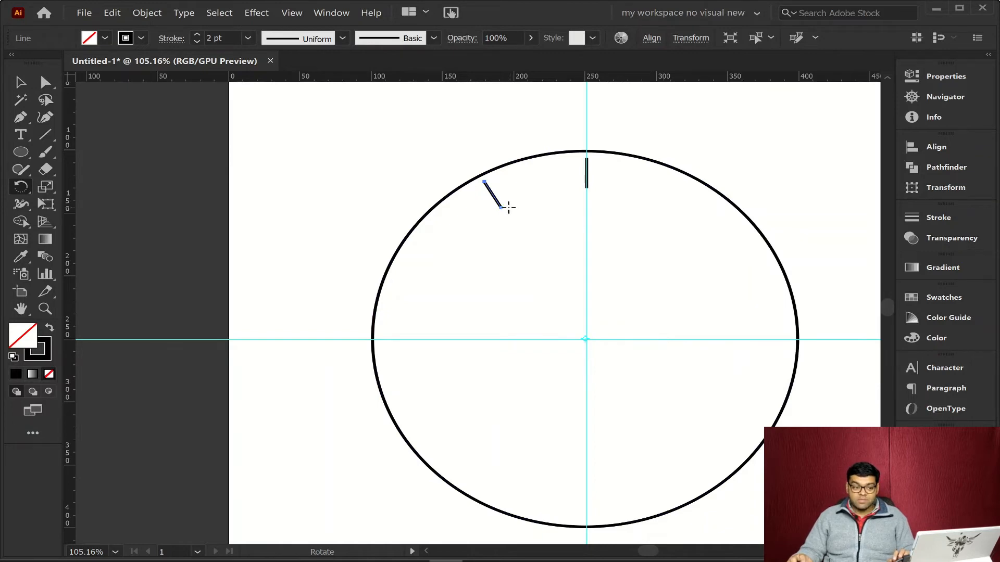
Step: Repeat the rotated copy ten more times to complete twelve ticks around the dial, and select the ellipse
key("ctrl")
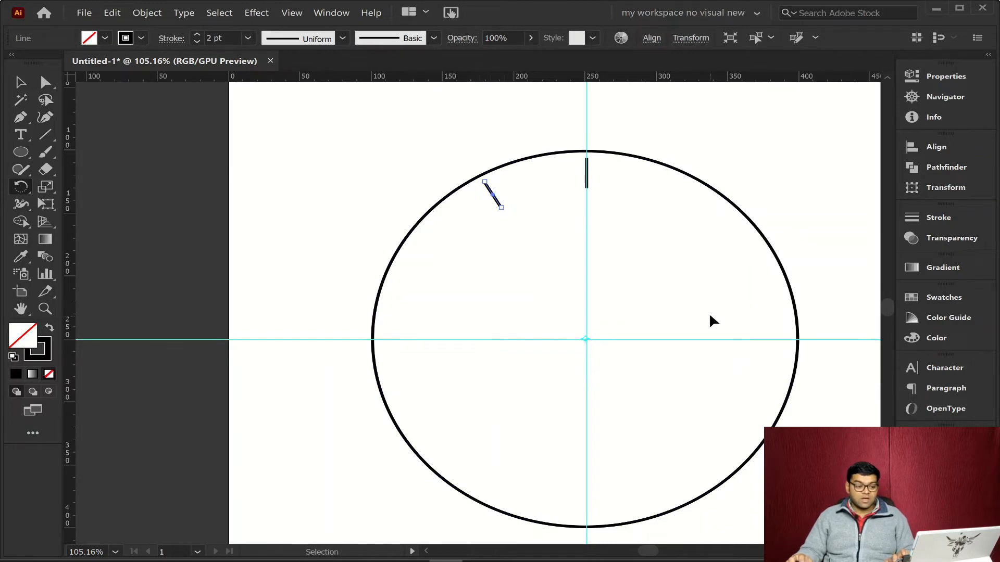
key("ctrl+d")
key("ctrl+d")
key("ctrl+d")
key("ctrl+d")
key("ctrl+d")
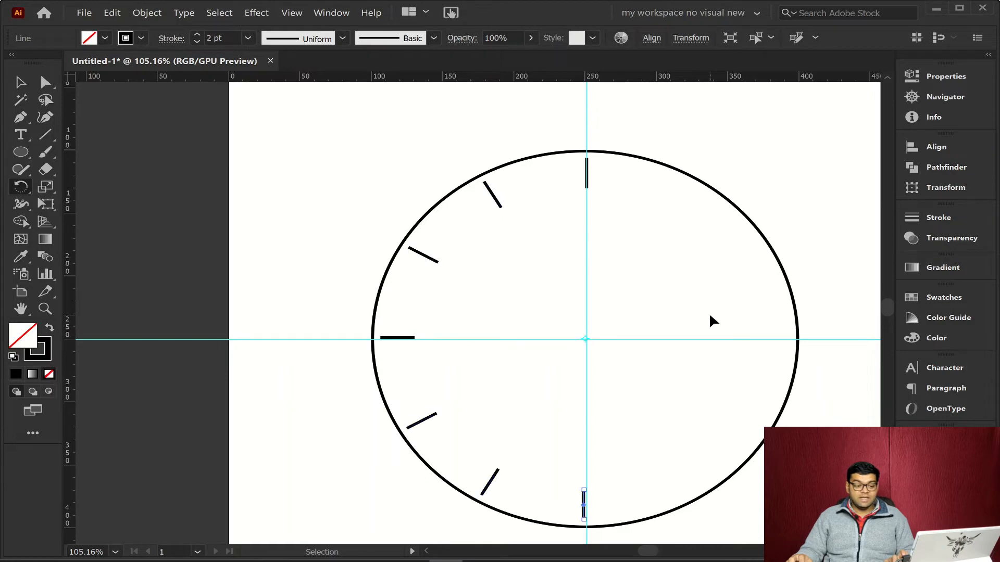
key("ctrl+d")
key("ctrl+d")
key("ctrl+d")
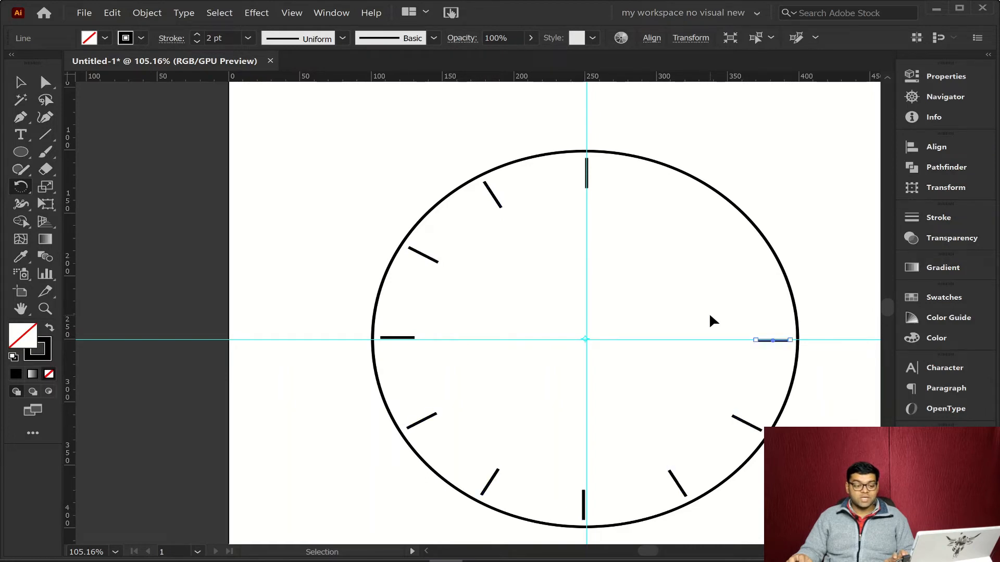
key("ctrl+d")
key("ctrl+d")
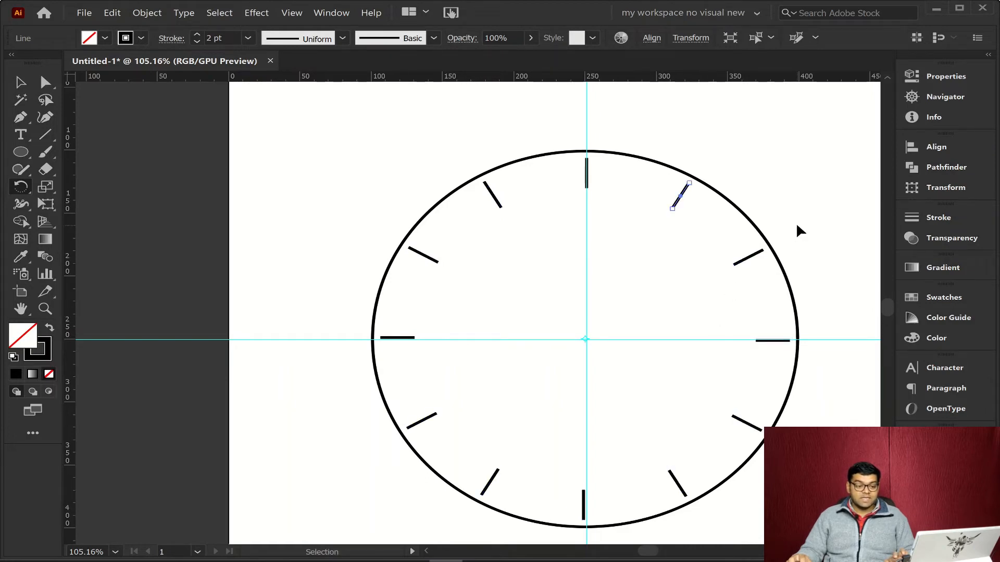
left_click(800, 232, "ctrl")
left_click(786, 313, "ctrl")
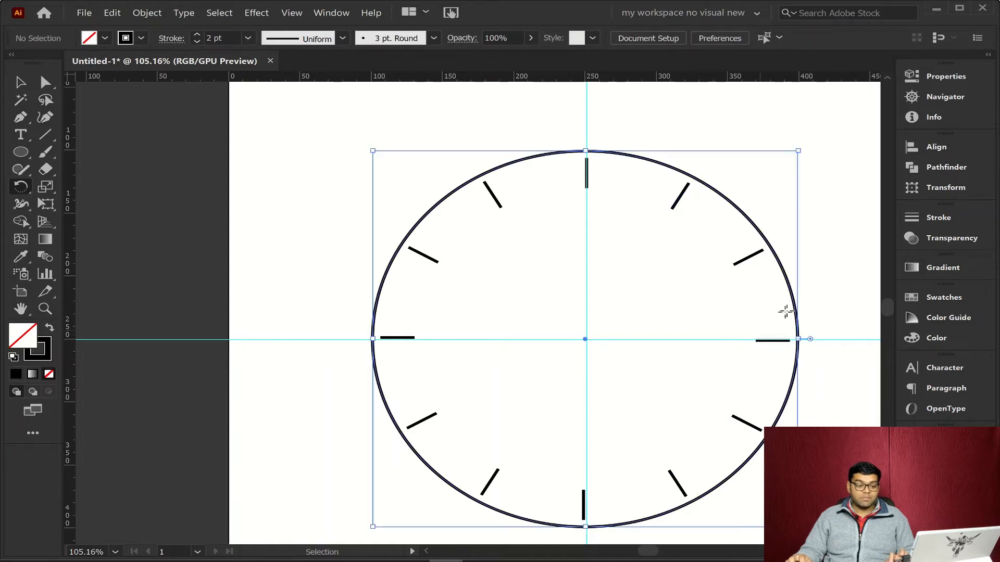
Step: Clear all guides and delete the ellipse with all its tick lines from the artboard
left_click(823, 277, "ctrl")
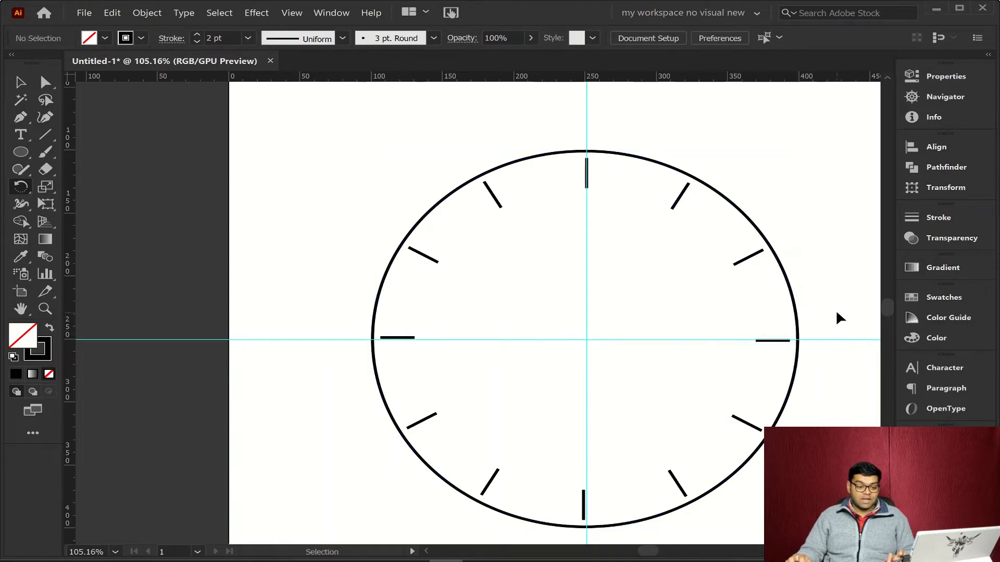
left_click_drag(838, 313, 768, 301)
left_click_drag(768, 457, 714, 453)
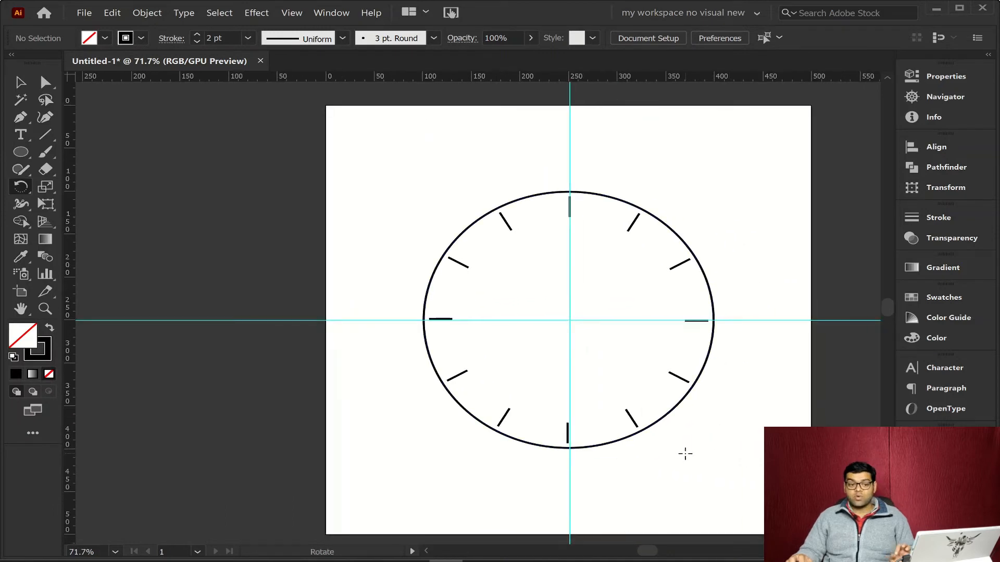
left_click(285, 13)
mouse_move(431, 418)
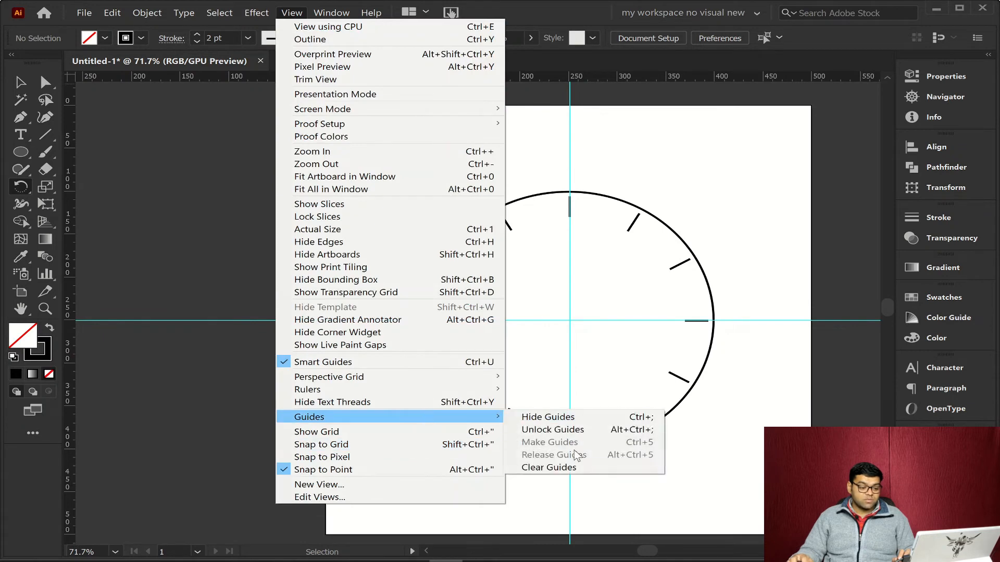
left_click(551, 467)
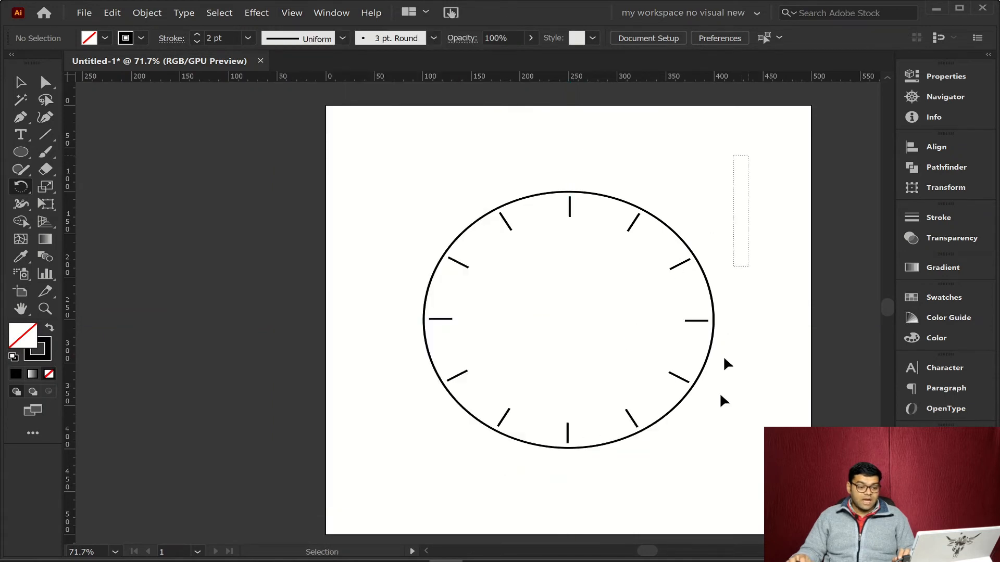
left_click_drag(728, 365, 385, 528)
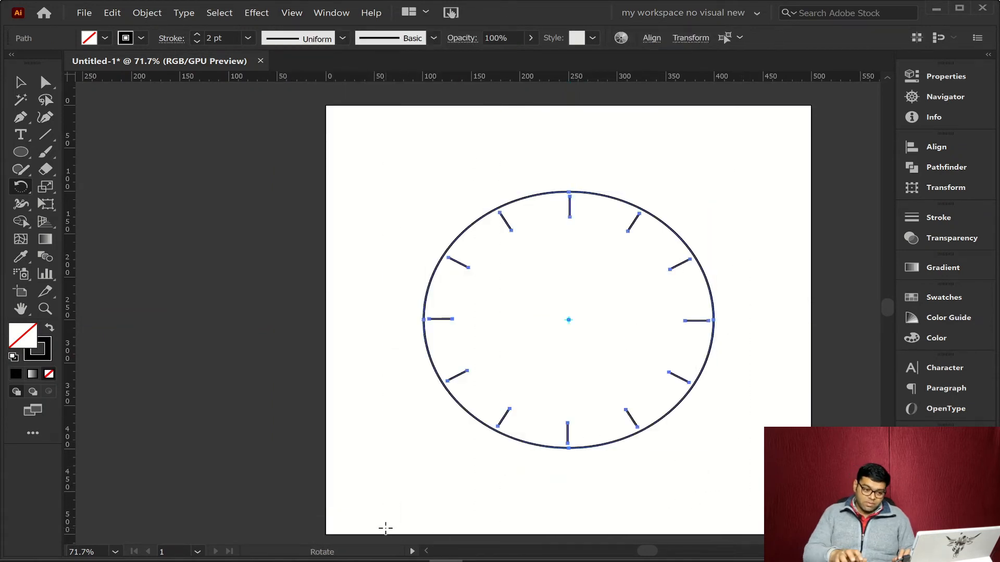
key("Delete")
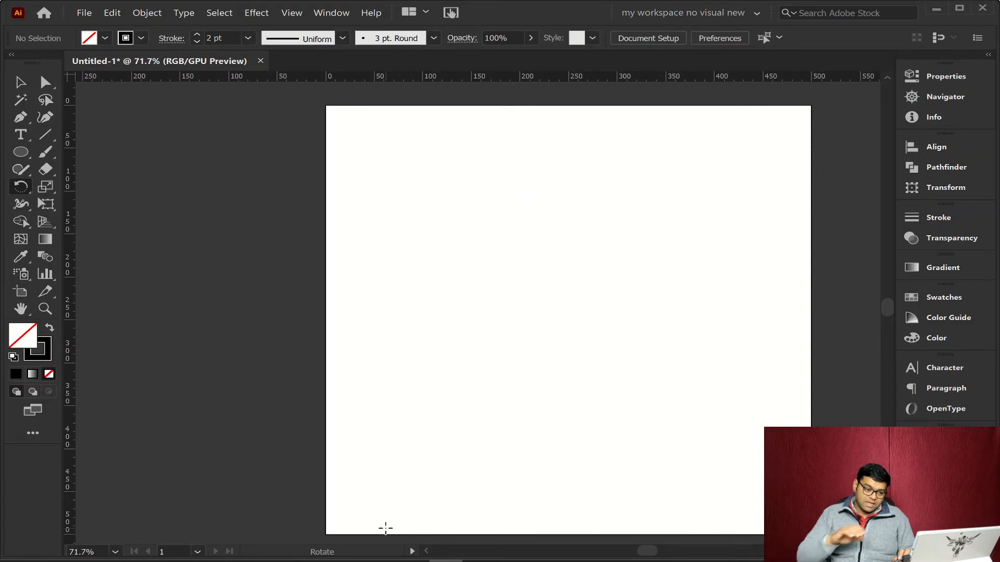
Step: Draw a closed, three-cornered petal with curved sides using the Pen tool, its sideways tip about 115 px from the lower corner
left_click(21, 117)
left_click_drag(435, 252, 408, 279)
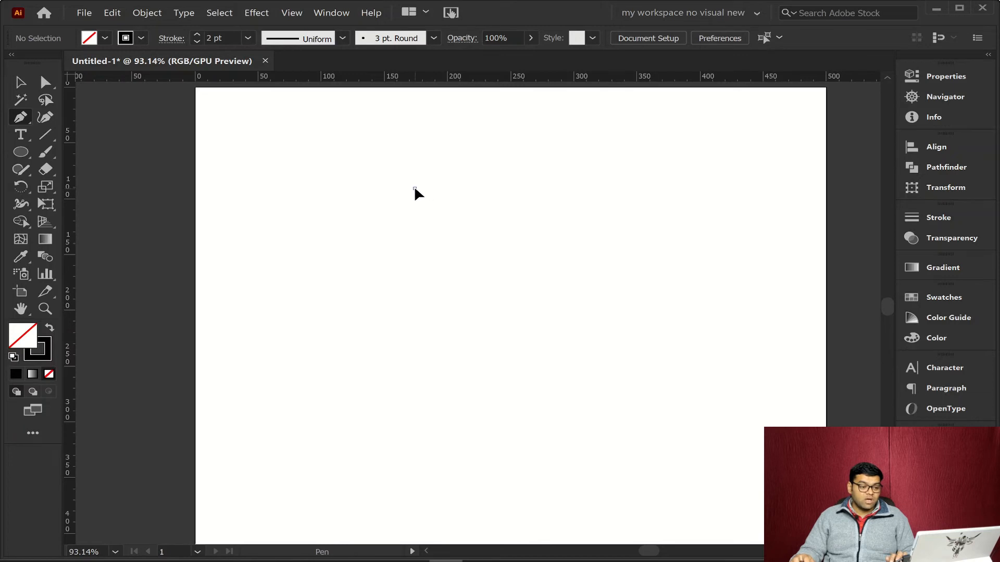
left_click(414, 189)
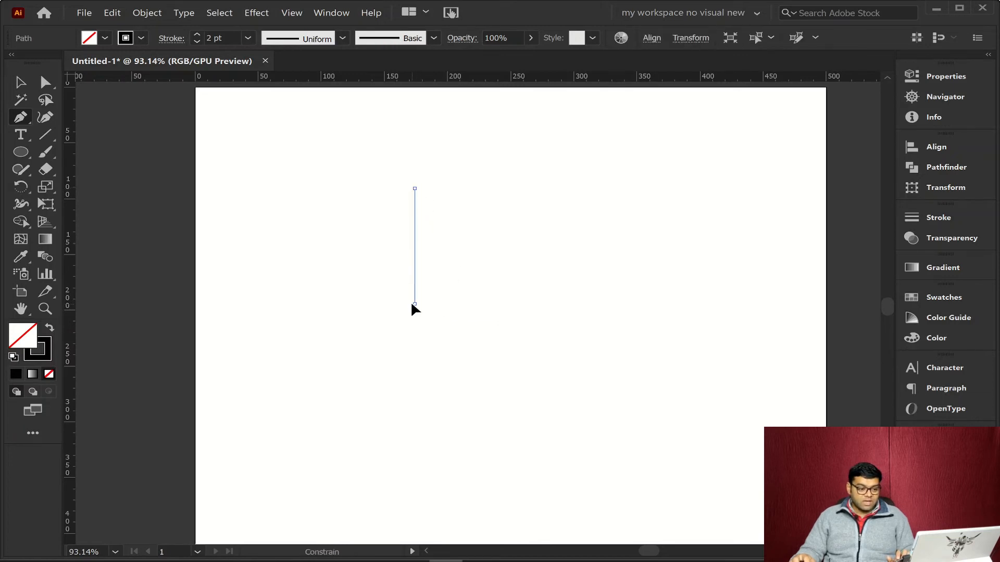
mouse_move(415, 303)
left_mouse_down()
mouse_move(449, 347)
mouse_move(441, 363)
left_mouse_up()
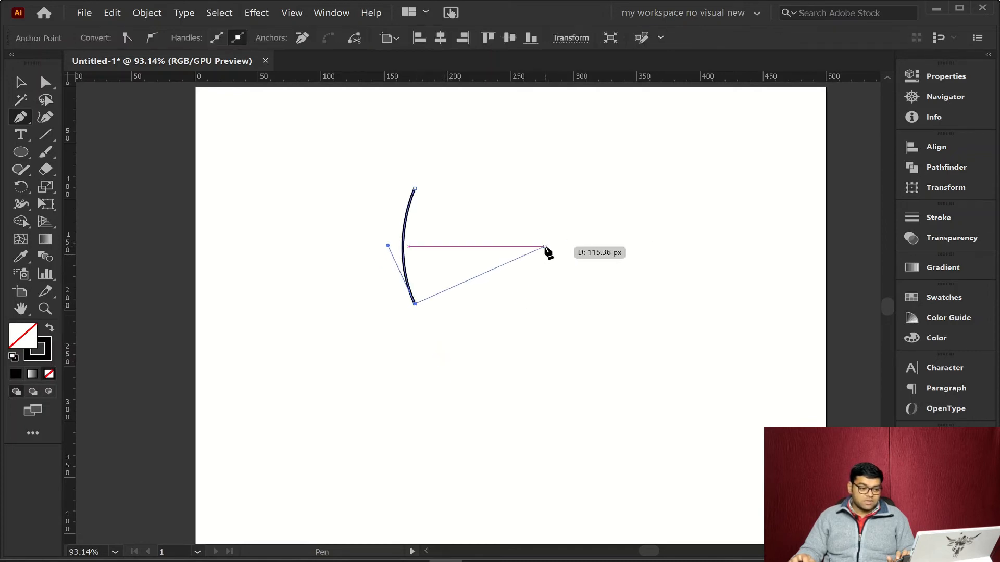
left_click_drag(545, 247, 584, 202)
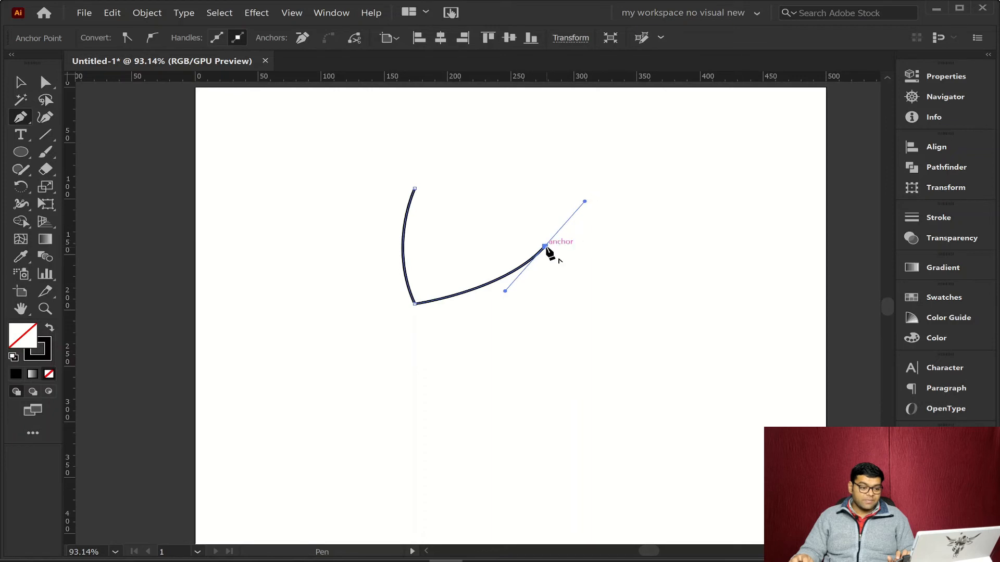
mouse_move(546, 247)
left_mouse_down()
mouse_move(485, 202)
mouse_move(475, 233)
mouse_move(486, 190)
mouse_move(429, 182)
mouse_move(373, 205)
mouse_move(321, 184)
left_mouse_up()
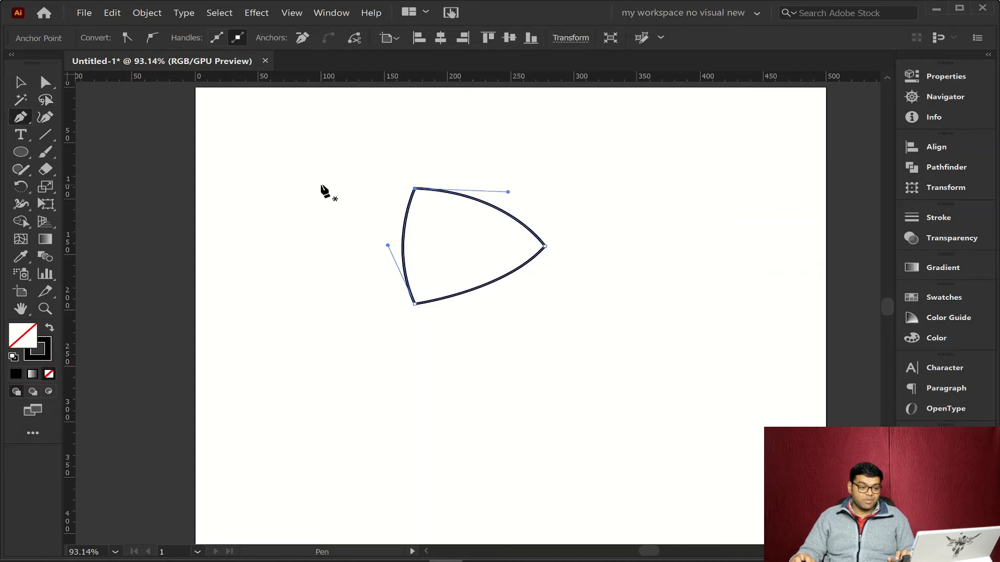
Step: Rotate the petal 90° clockwise so its tip points down, and deselect it
left_click(21, 83)
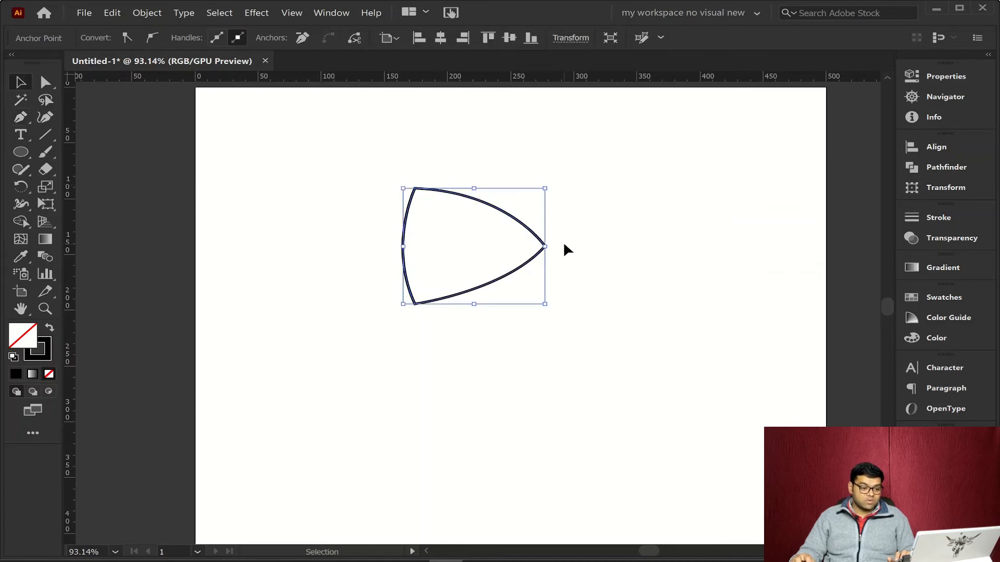
left_click_drag(554, 247, 481, 358)
key("a")
left_click(594, 366)
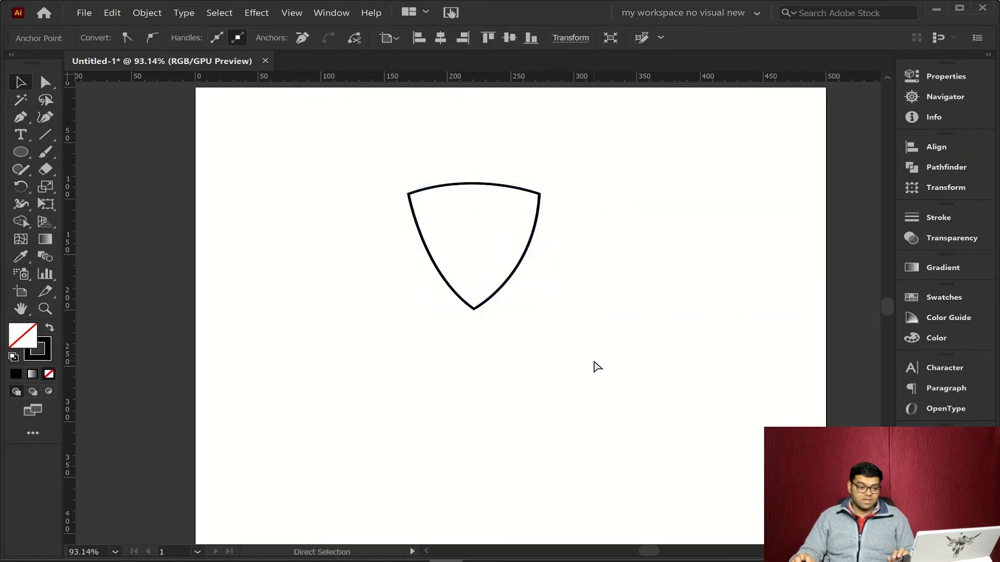
key("v")
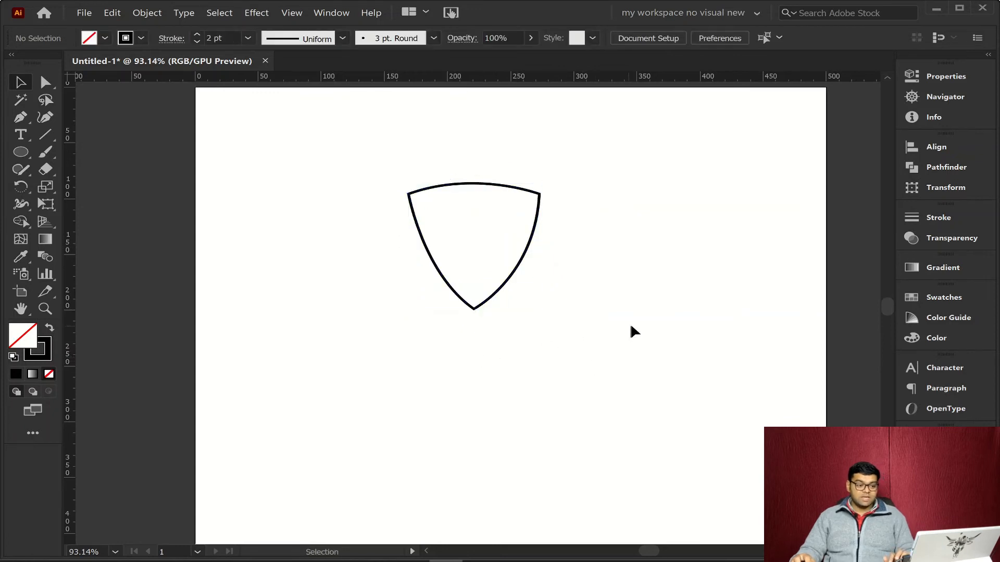
Step: Select the petal and open the Rotate dialog with the pivot on its bottom tip
left_click(526, 248)
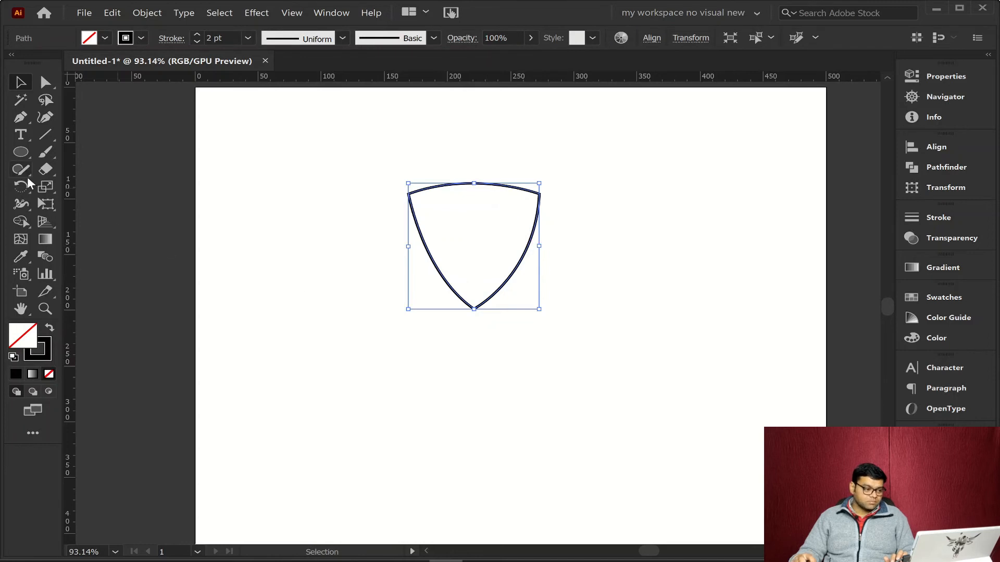
left_click(21, 187)
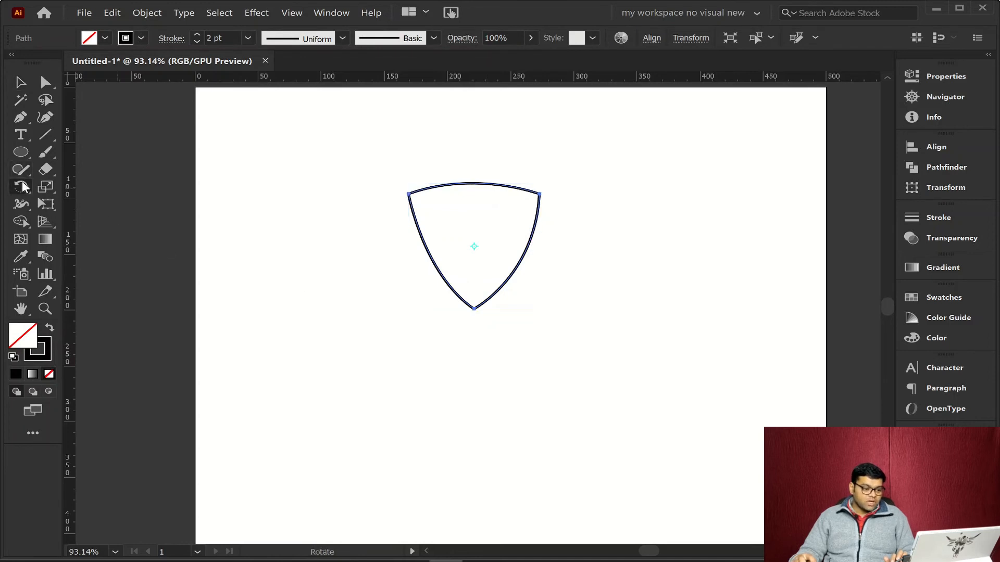
left_click(474, 310, "alt")
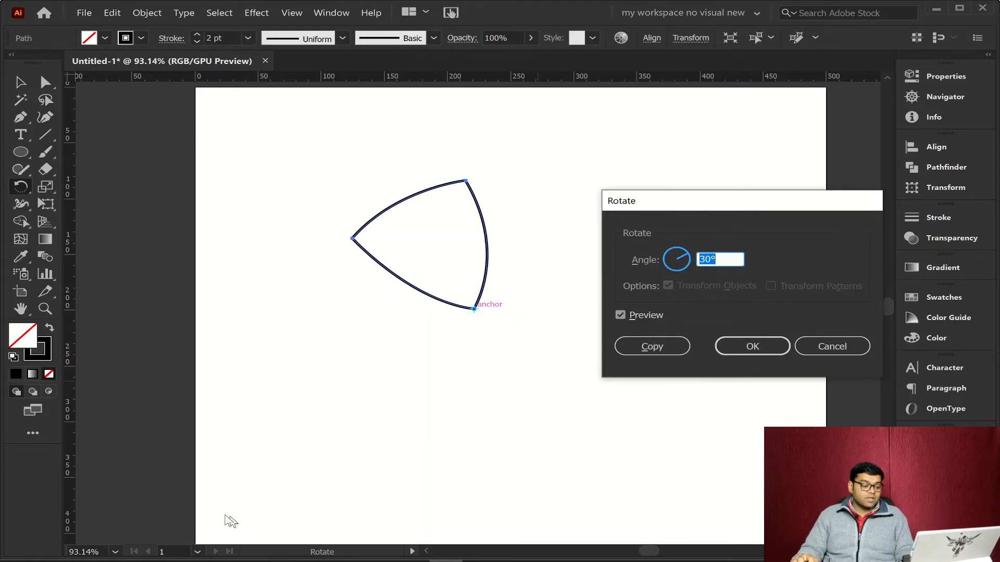
Step: Open Calculator, divide 360 by 60 to work out the angle between petals, and close it
key("super")
type("cal")
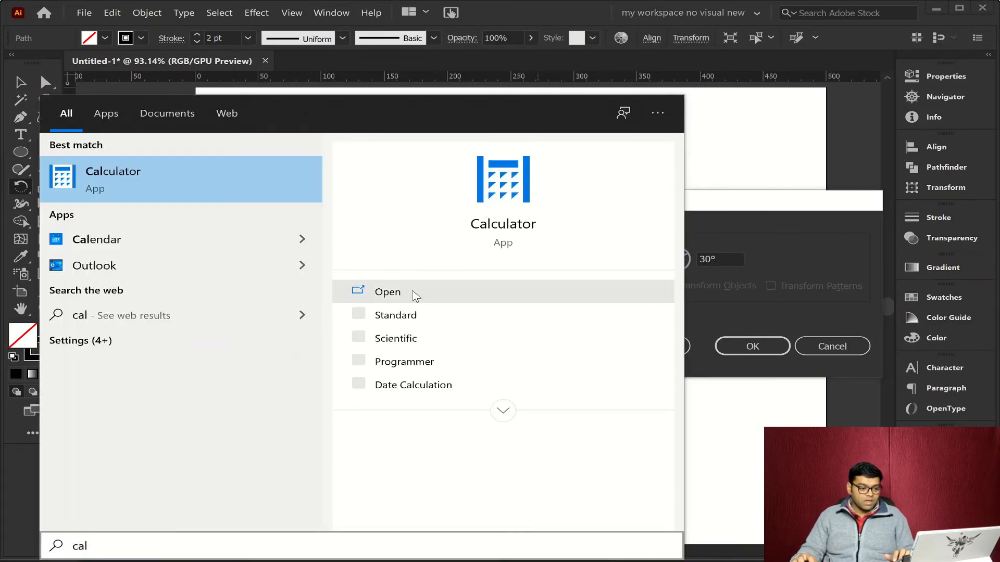
left_click(415, 295)
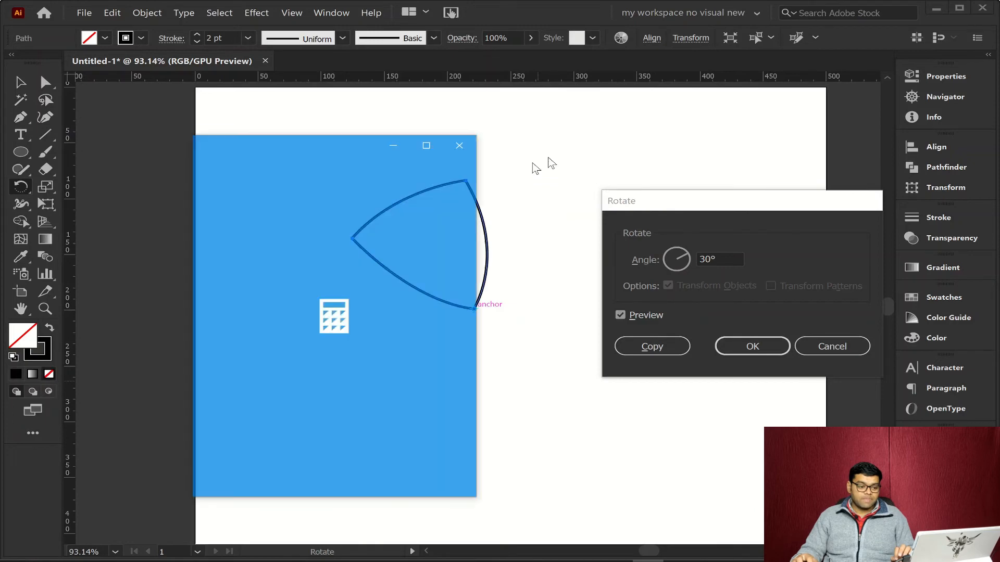
left_click_drag(354, 158, 239, 161)
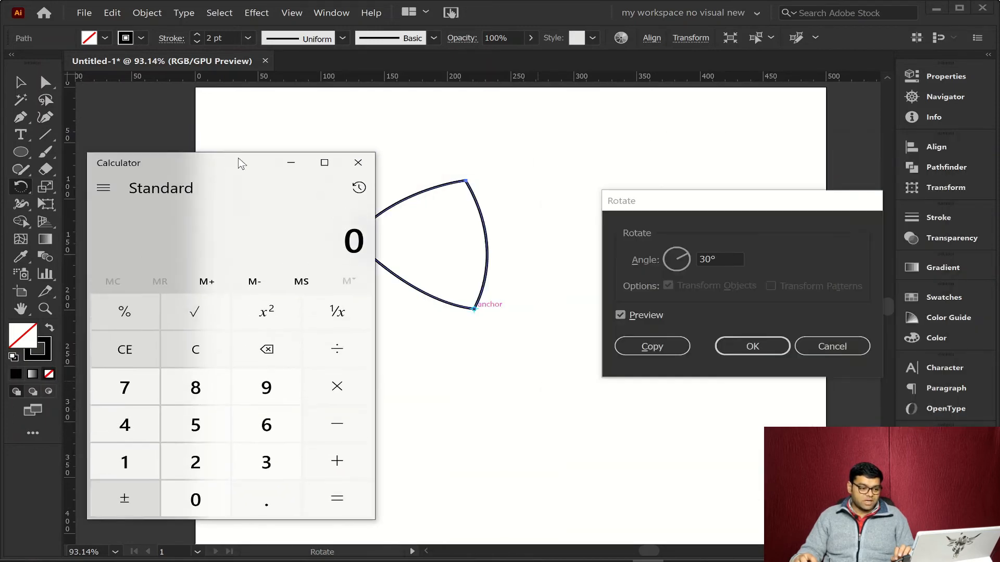
left_click(266, 461)
left_click(266, 423)
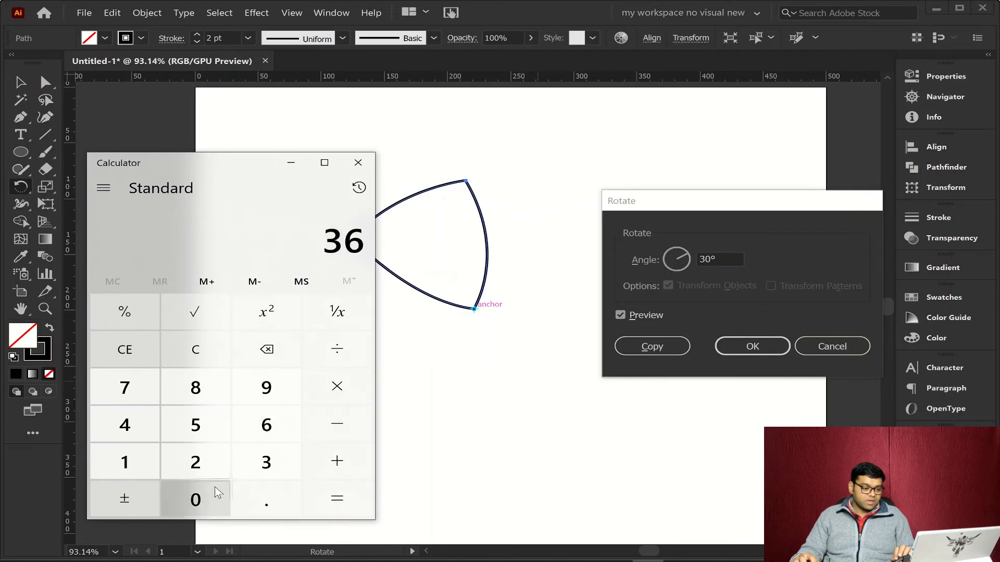
left_click(205, 501)
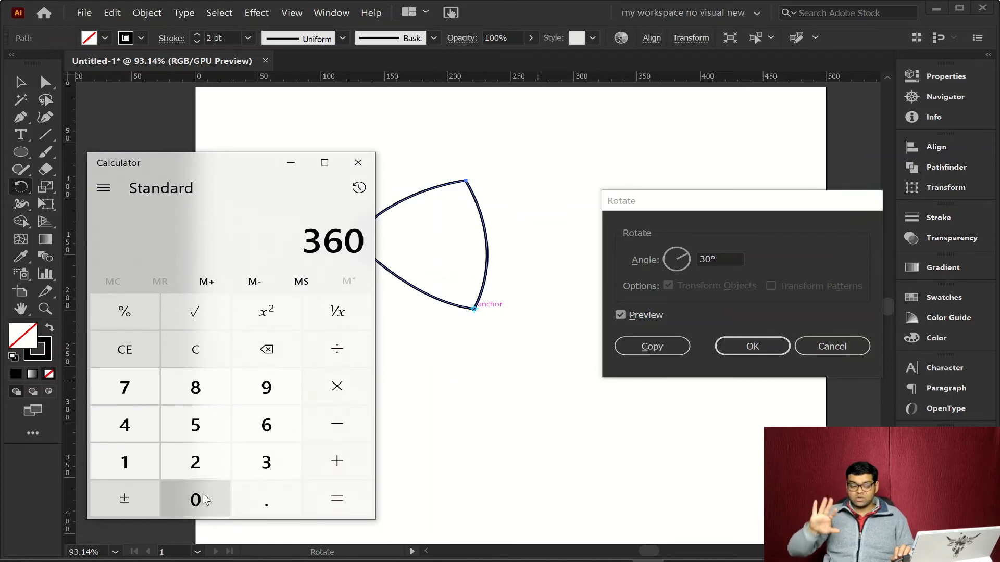
left_click(344, 354)
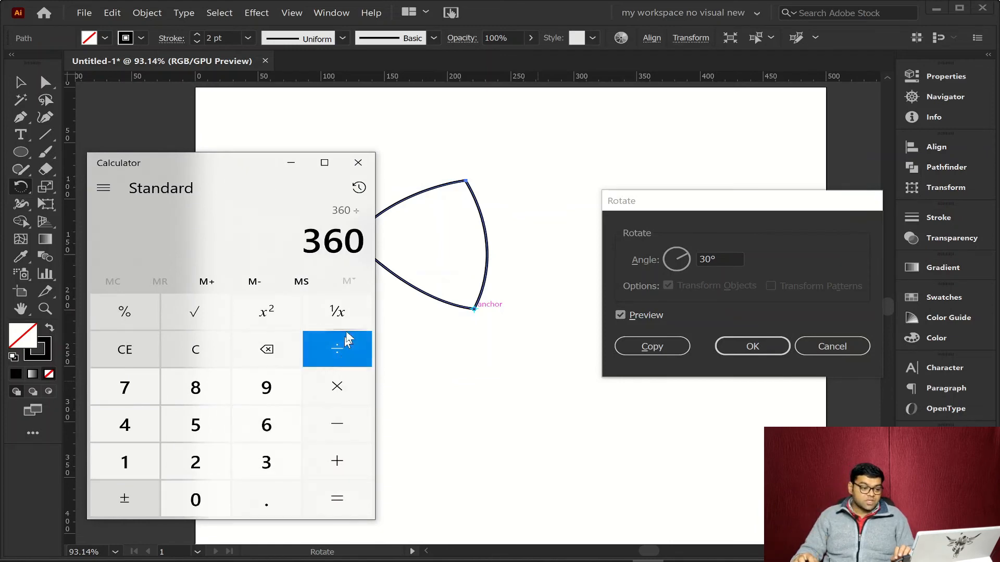
left_click(267, 425)
left_click(199, 508)
left_click(339, 497)
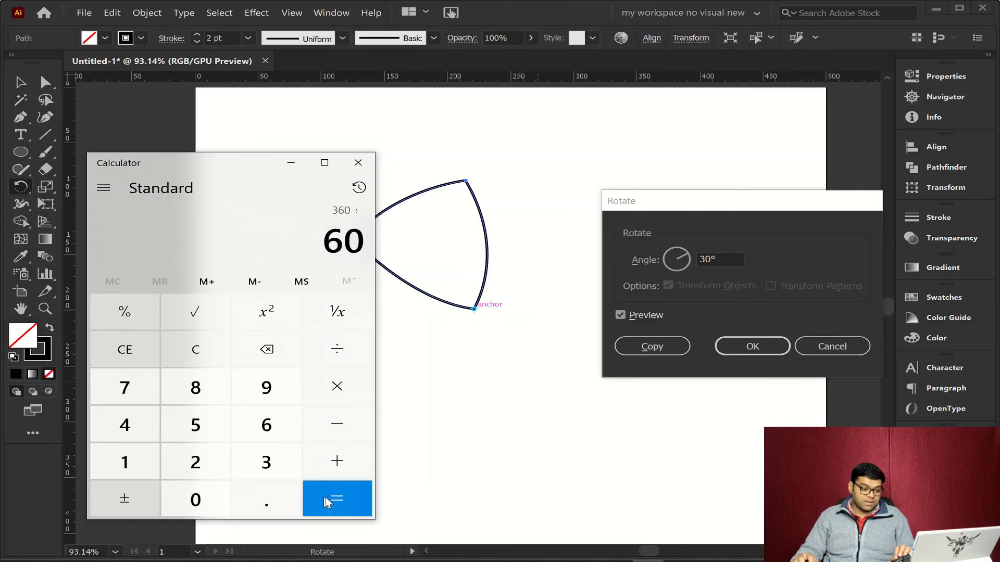
left_click(358, 163)
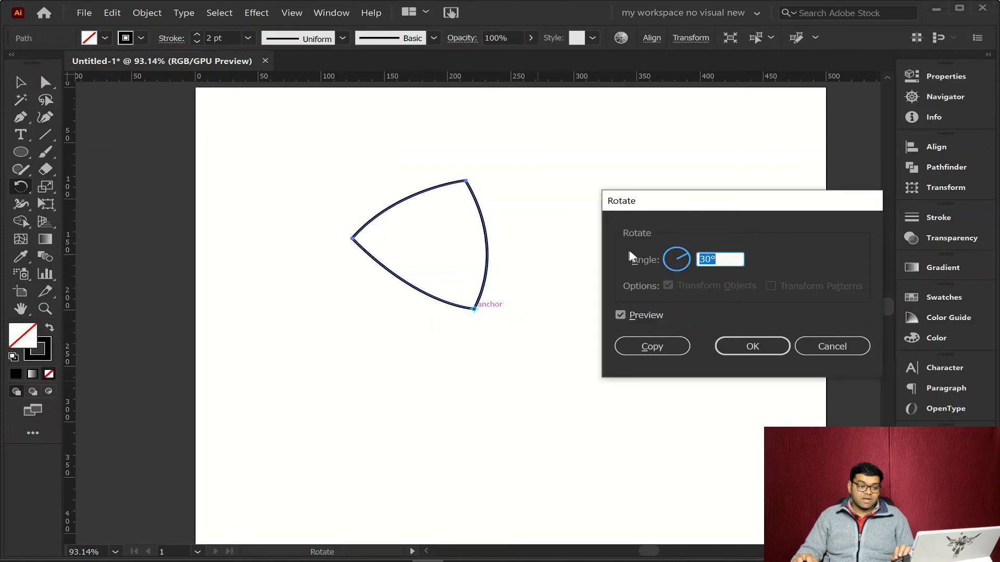
Step: Create a copy of the petal rotated by 6°, repeat it 58 more times to complete the full circle, and deselect the artwork
type("6")
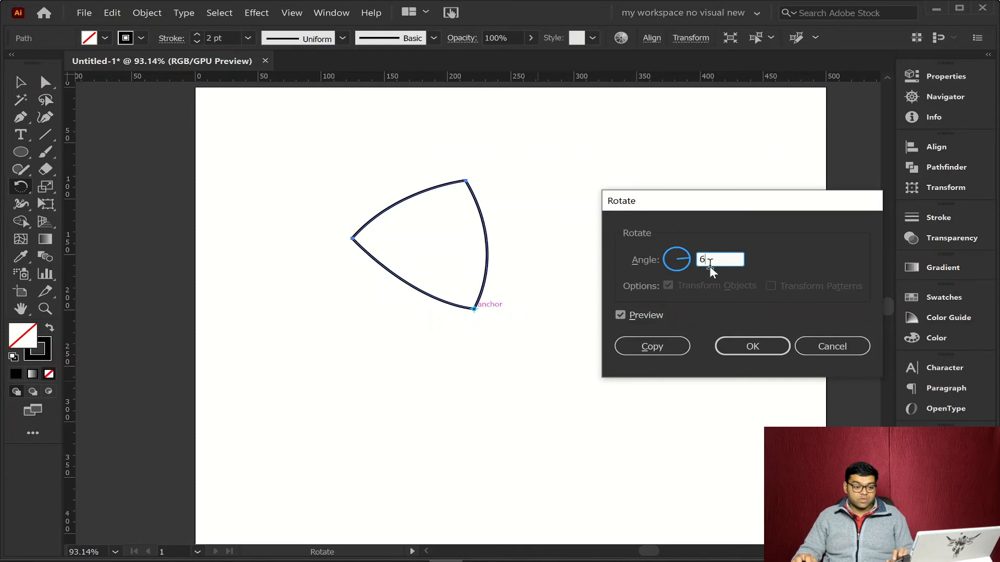
left_click(652, 346)
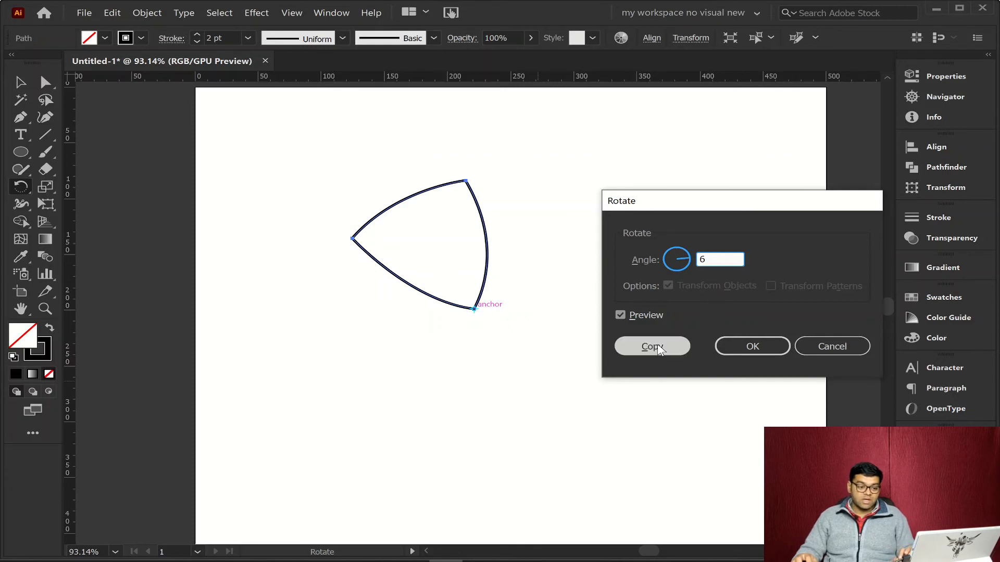
key("ctrl+d")
key("ctrl+d")
key("ctrl+d")
key("ctrl+d")
key("ctrl+d")
key("ctrl+d")
key("ctrl+d")
key("ctrl+d")
key("ctrl+d")
key("ctrl+d")
key("ctrl+d")
key("ctrl+d")
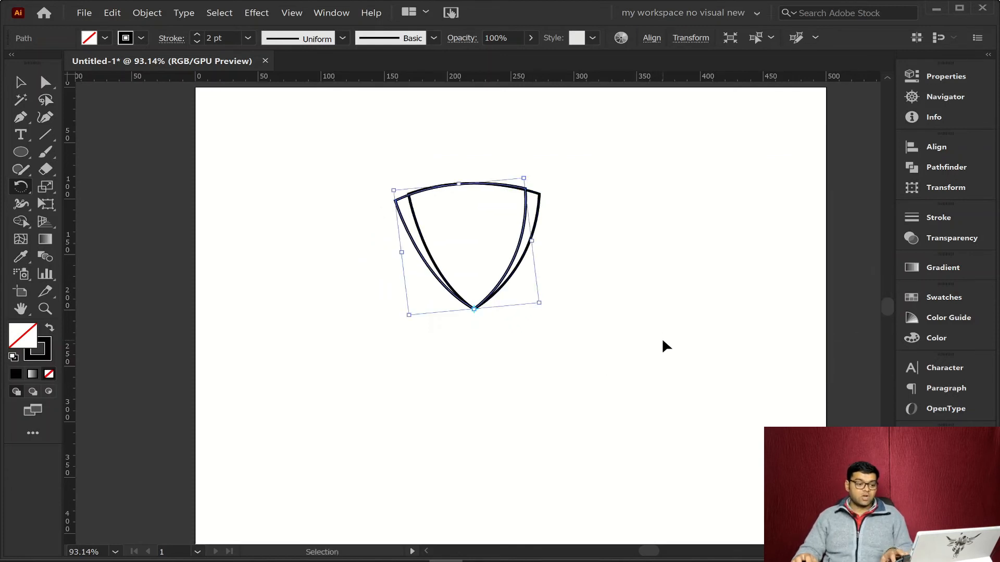
key("ctrl+d")
key("ctrl+d")
key("ctrl+d")
key("ctrl+d")
key("ctrl+d")
key("ctrl+d")
key("ctrl+d")
key("ctrl+d")
key("ctrl+d")
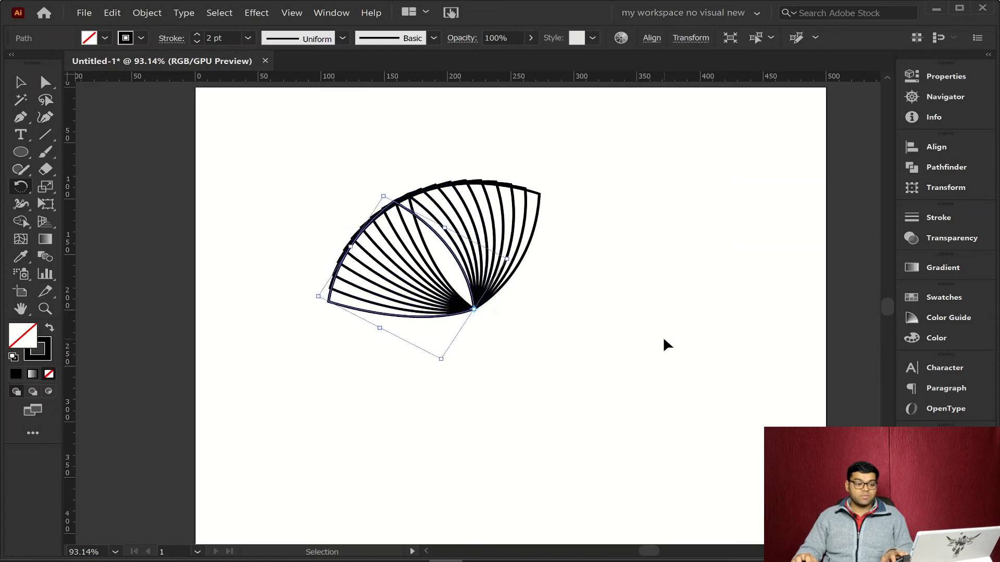
key("ctrl+d")
key("ctrl+d")
key("ctrl+d")
key("ctrl+d")
key("ctrl+d")
key("ctrl+d")
key("ctrl+d")
key("ctrl+d")
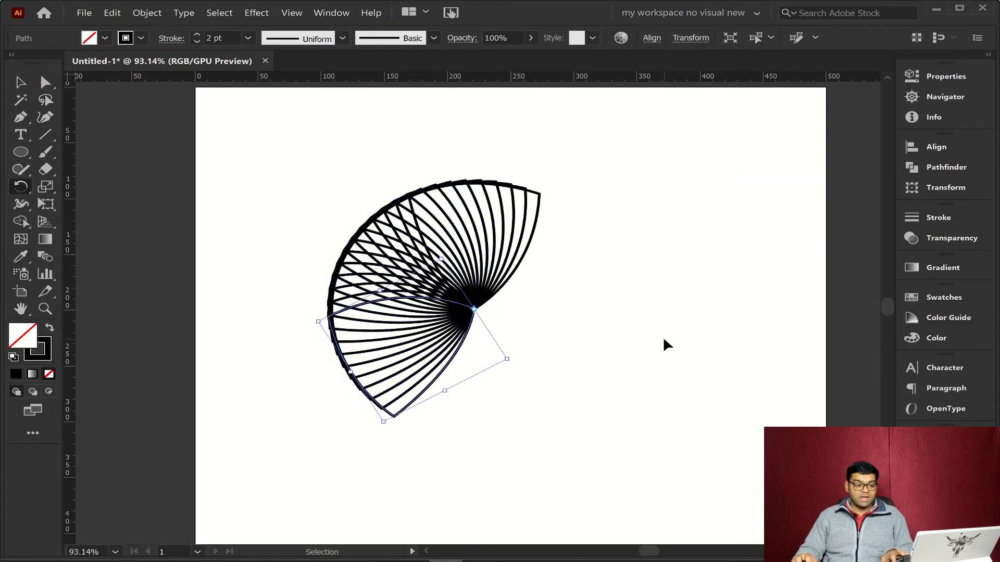
key("ctrl+d")
key("ctrl+d")
key("ctrl+d")
key("ctrl+d")
key("ctrl+d")
key("ctrl+d")
key("ctrl+d")
key("ctrl+d")
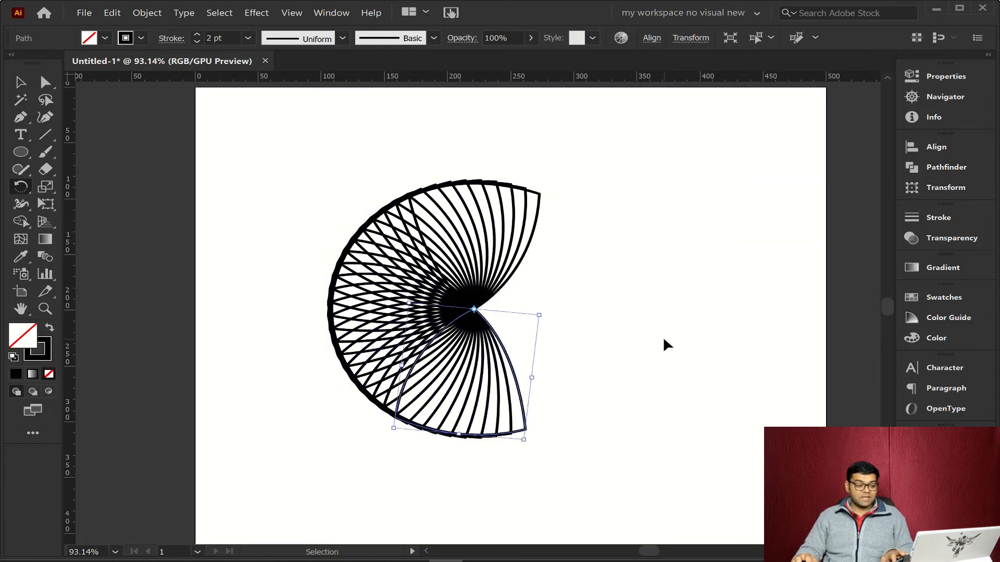
key("ctrl+d")
key("ctrl+d")
key("ctrl+d")
key("ctrl+d")
key("ctrl+d")
key("ctrl+d")
key("ctrl+d")
key("ctrl+d")
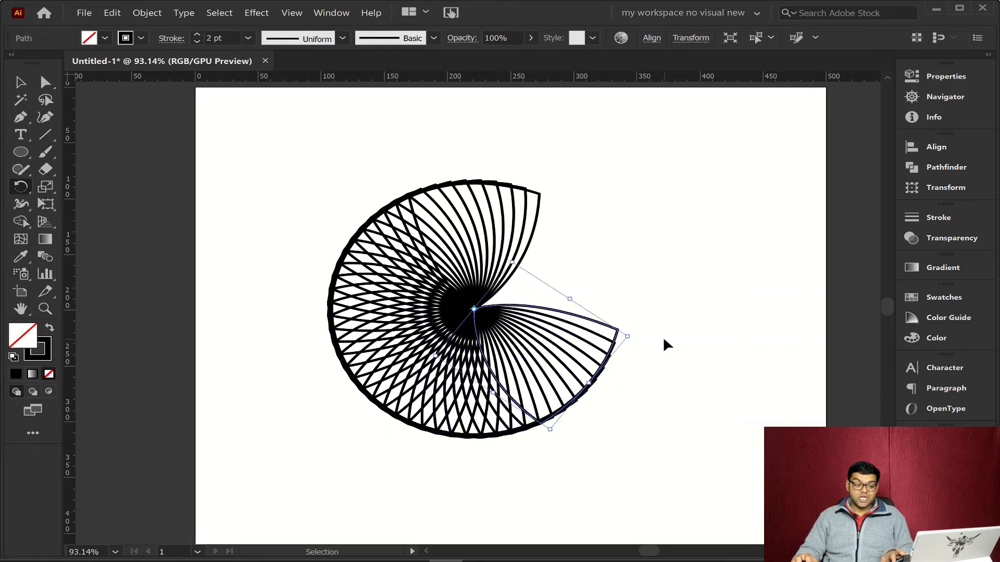
key("ctrl+d")
key("ctrl+d")
key("ctrl+d")
key("ctrl+d")
key("ctrl+d")
key("ctrl+d")
key("ctrl+d")
key("ctrl+d")
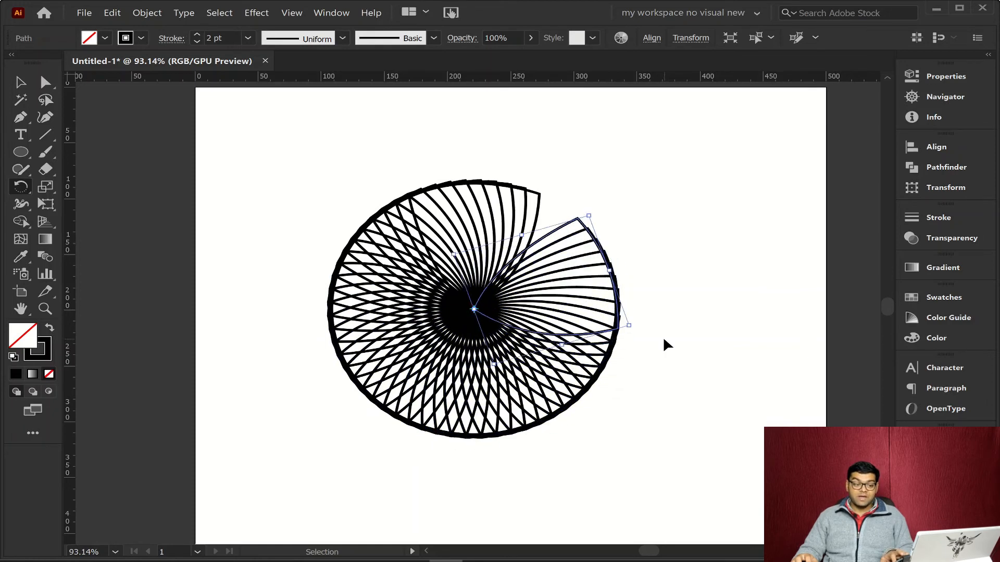
key("ctrl+d")
key("ctrl+d")
key("ctrl+d")
key("ctrl+d")
key("ctrl+d")
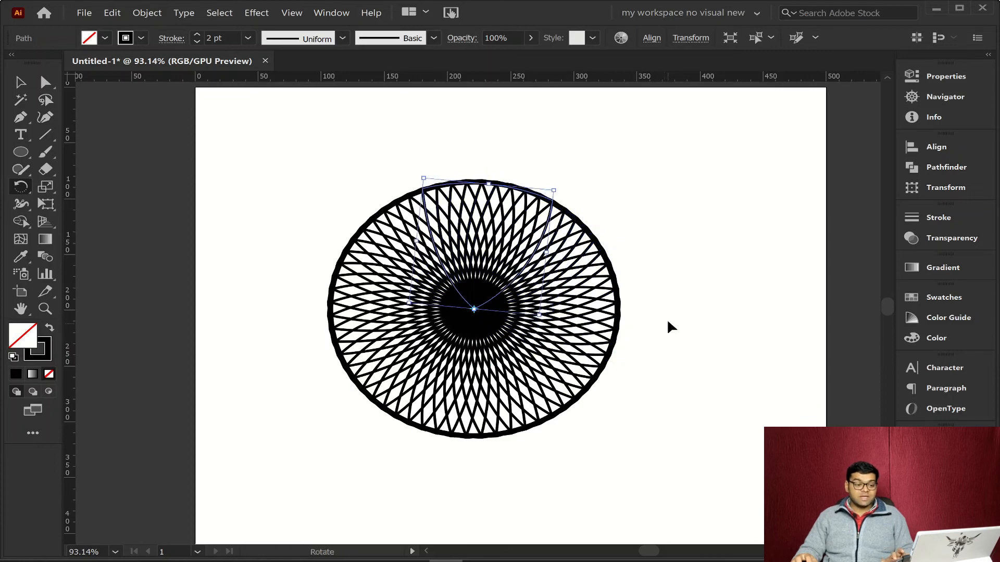
key("ctrl+shift+a")
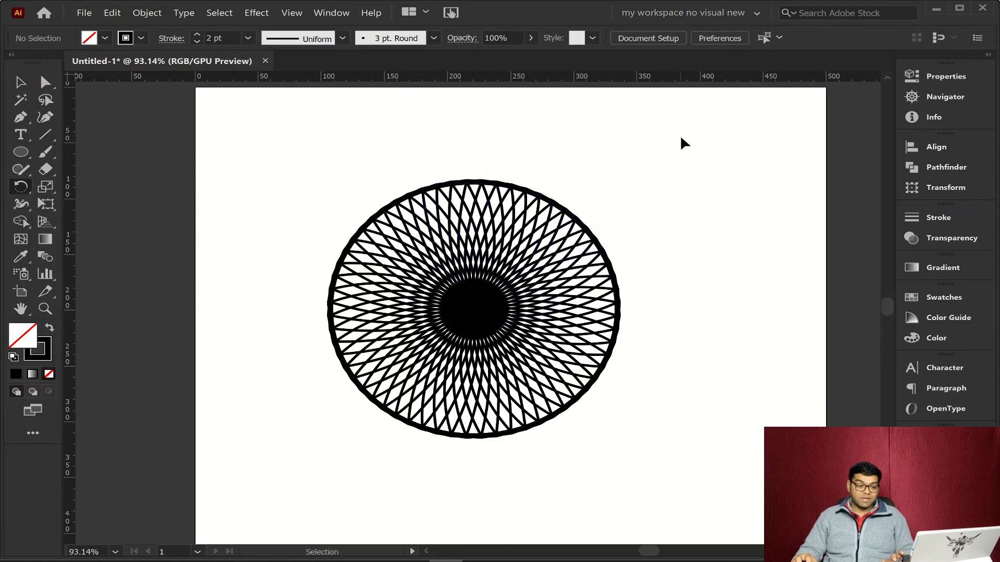
Step: Select all the petals of the radial pattern, set their stroke weight to 1 pt, and deselect them
left_click_drag(320, 480, 284, 479)
left_click(927, 214)
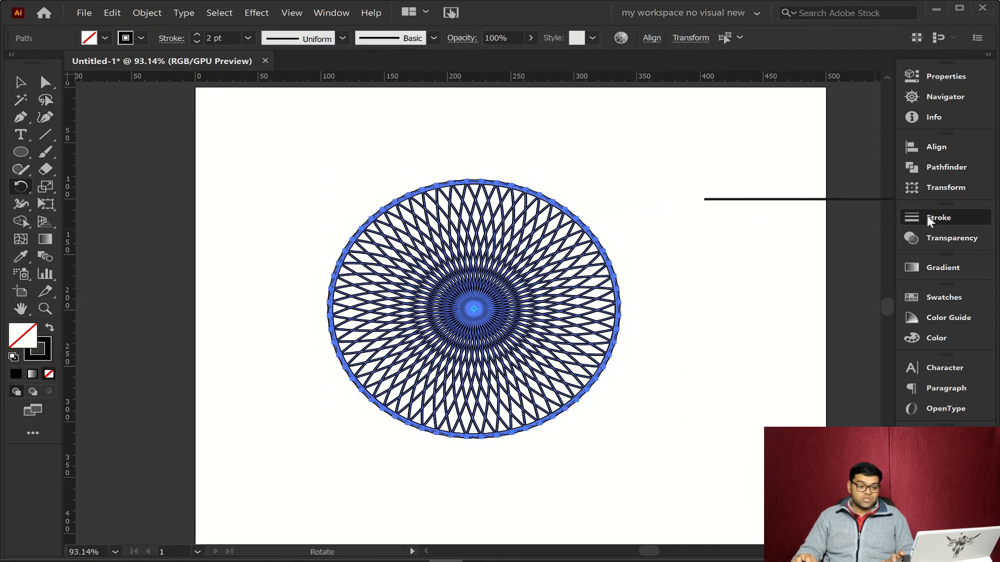
left_click(767, 235)
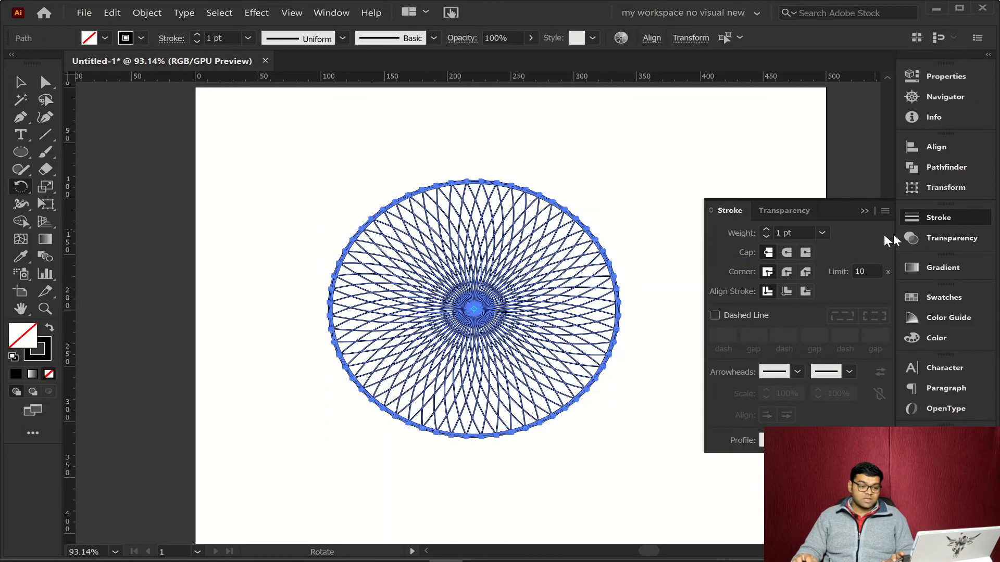
left_click(955, 220)
left_click(742, 295, "ctrl")
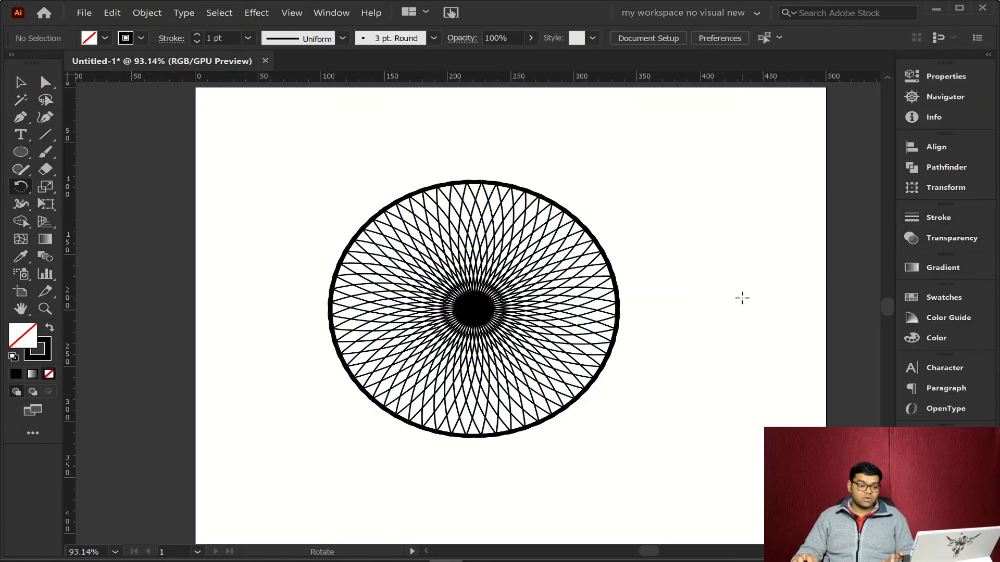
Step: Reselect the whole petal pattern, reduce its stroke weight to 0.25 pt, and deselect it
left_click_drag(512, 447, 626, 509)
left_click_drag(680, 487, 659, 484)
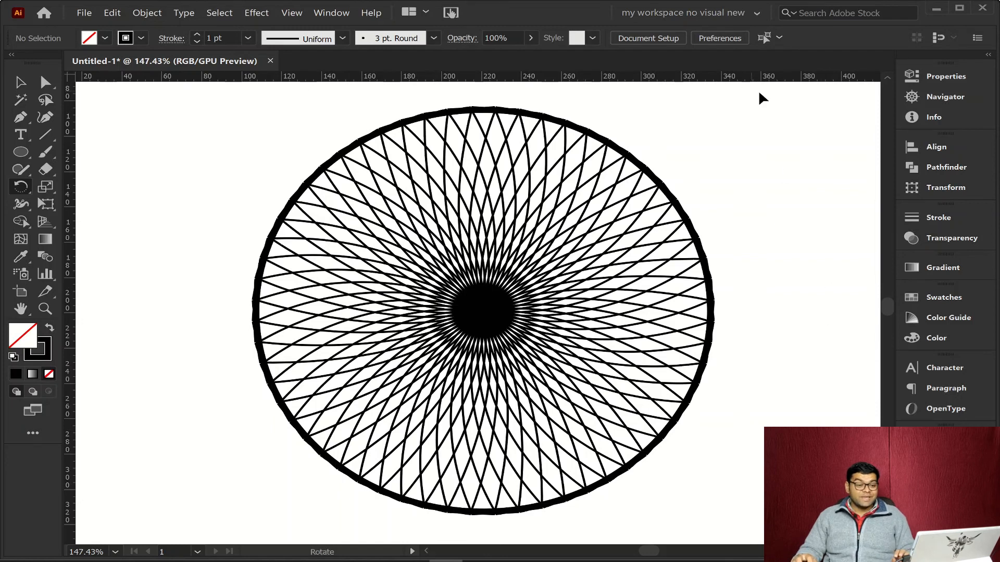
left_click_drag(760, 95, 194, 538)
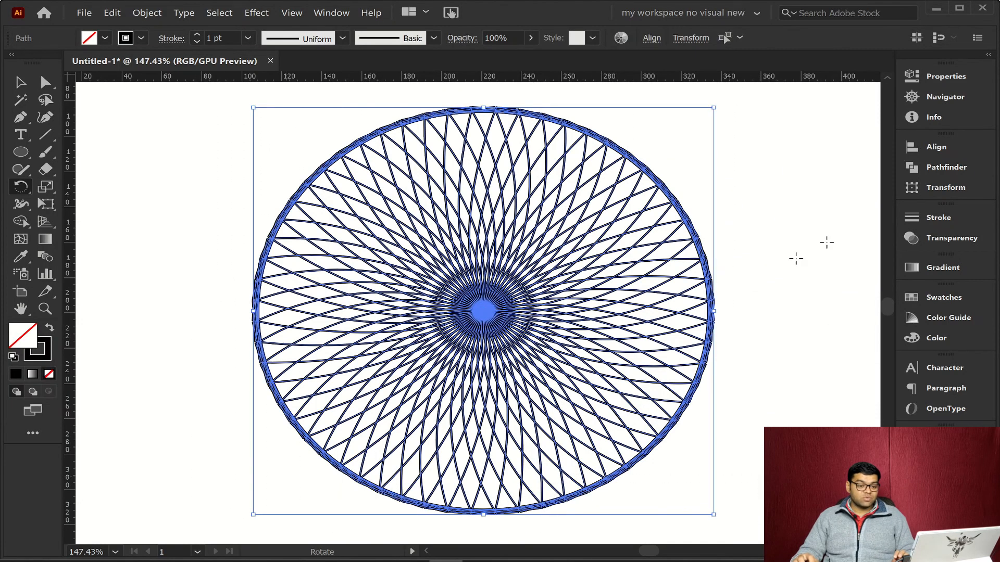
left_click(948, 217)
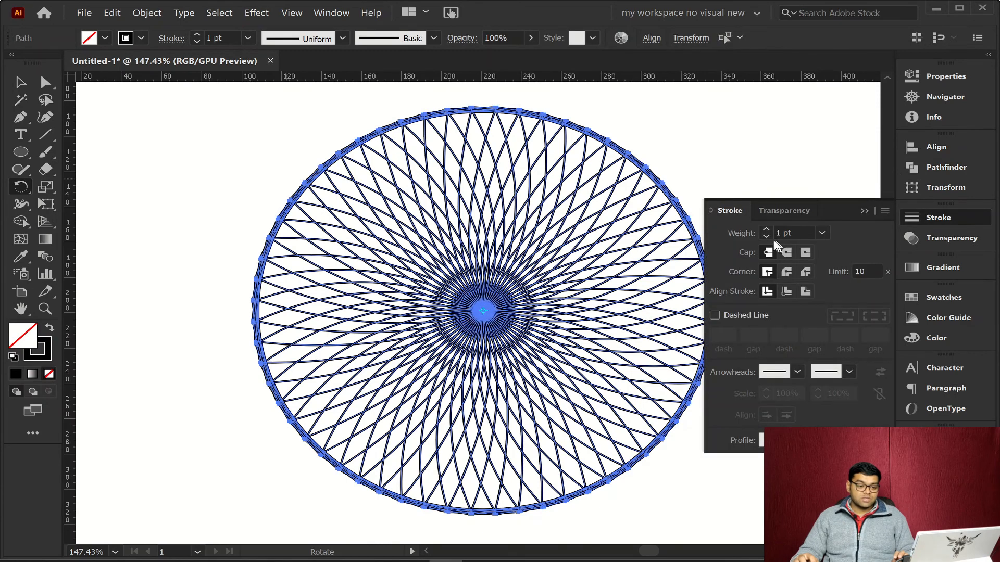
left_click(767, 237)
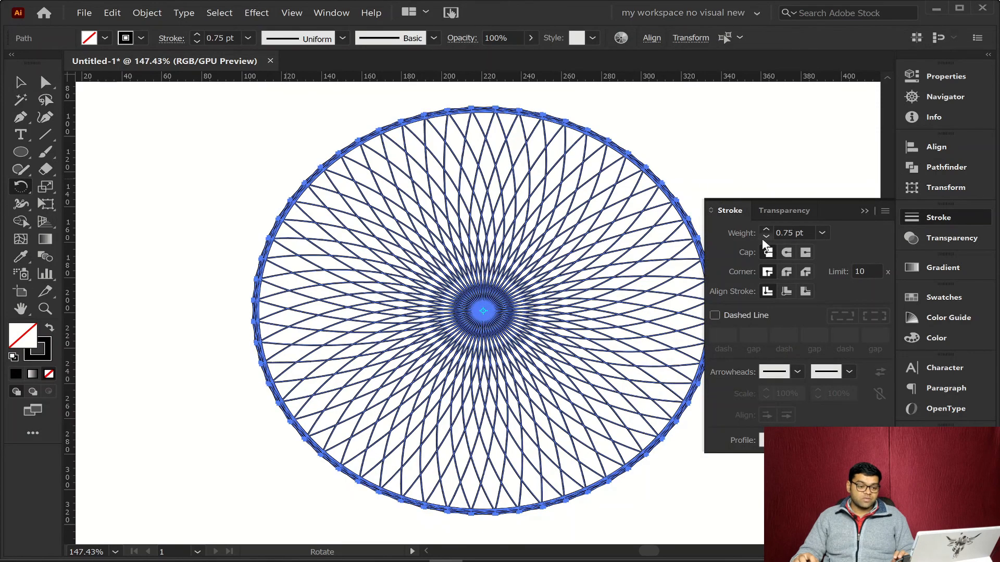
left_click(766, 237)
left_click(763, 238)
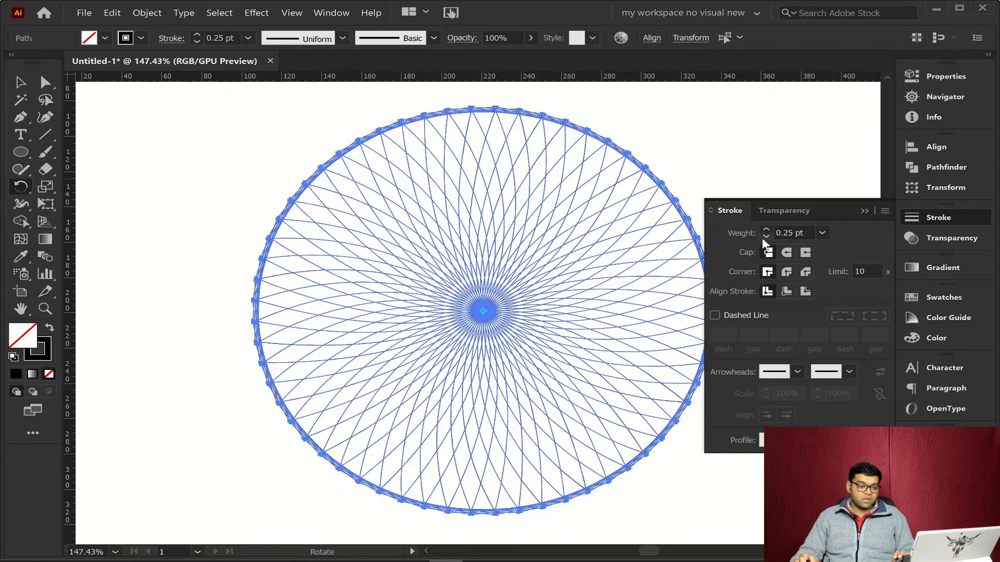
left_click(954, 216)
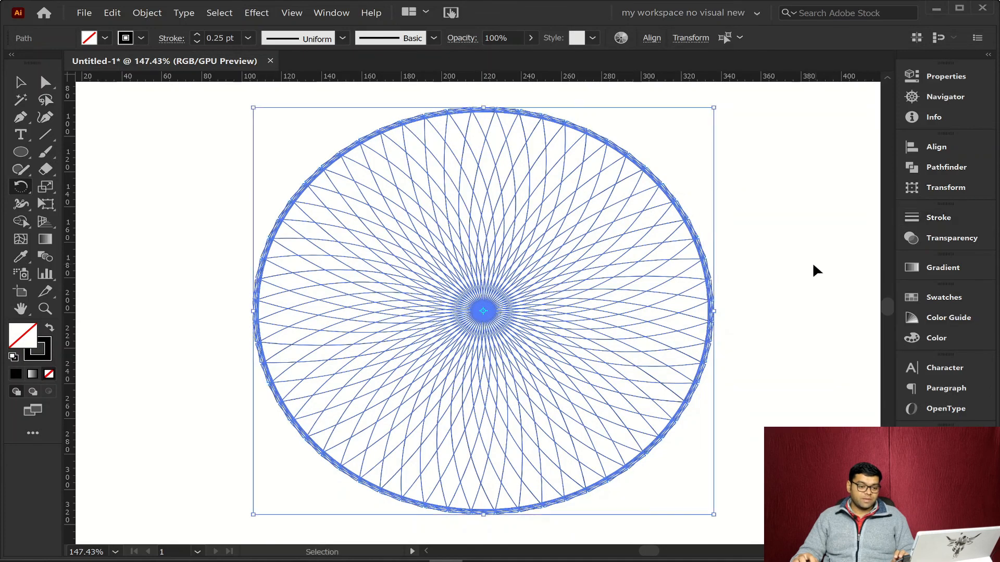
left_click(812, 292, "ctrl")
Step: Examine the overlapping petal lines along the pattern's upper outer edge up close, then the whole pattern
left_click_drag(822, 329, 791, 332)
key("space")
key("ctrl+space")
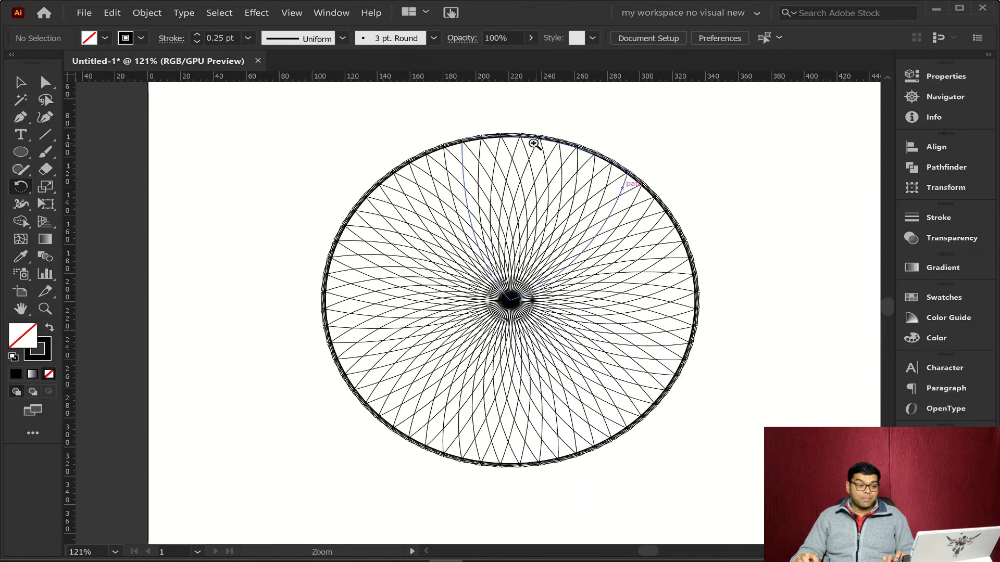
left_click_drag(536, 140, 922, 187)
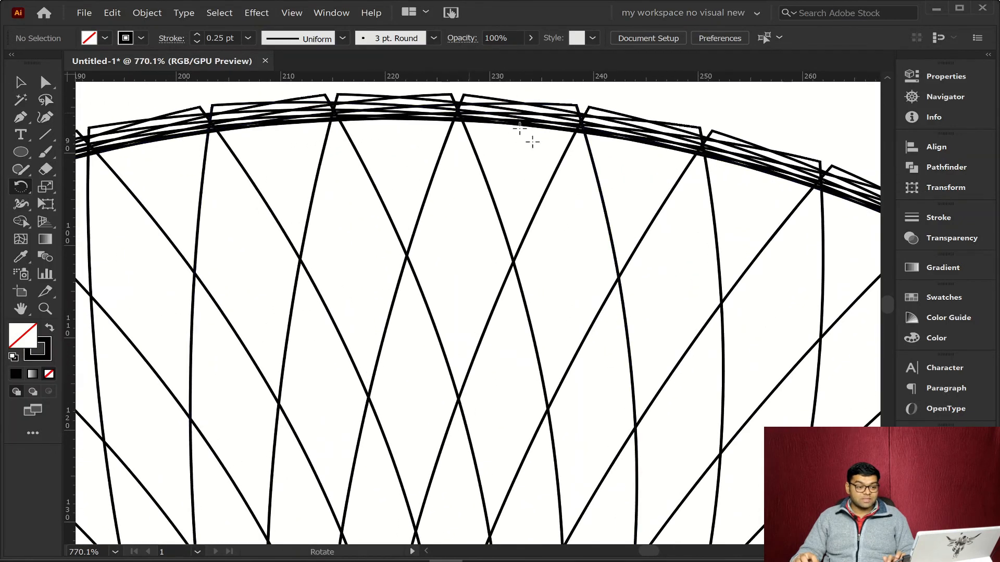
left_click_drag(642, 229, 379, 195)
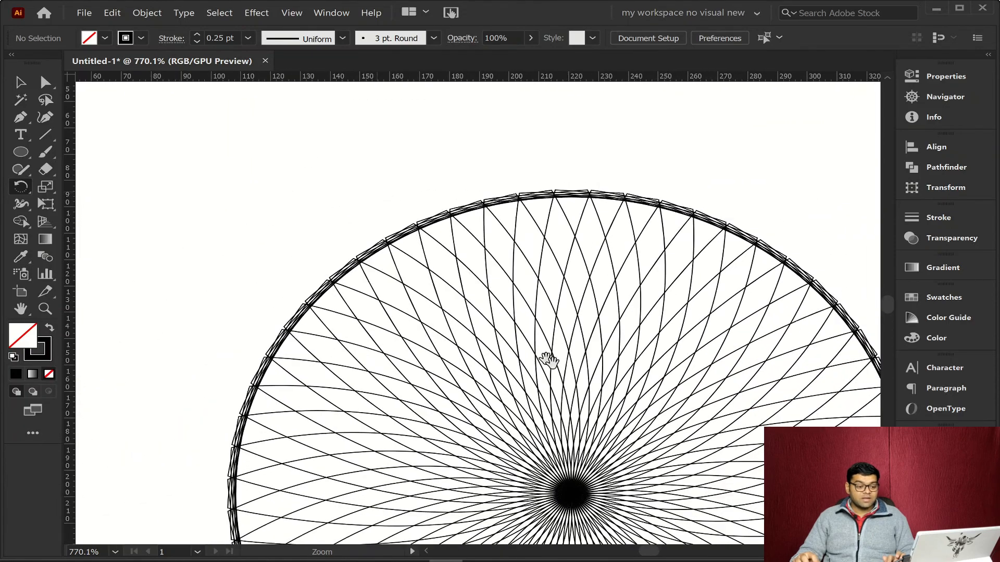
left_click_drag(548, 361, 540, 118)
left_click_drag(720, 291, 687, 286)
scroll(688, 287, "right", 5)
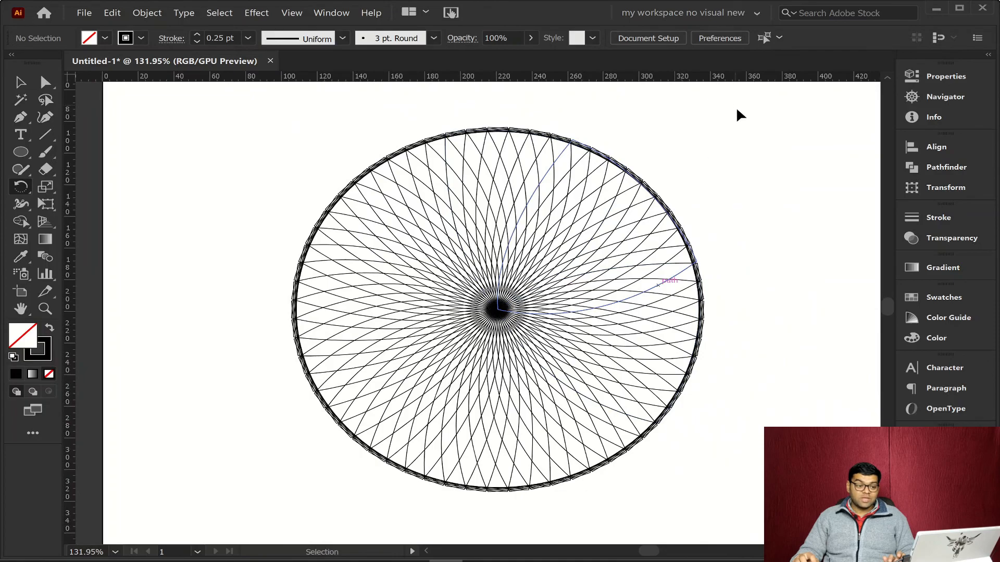